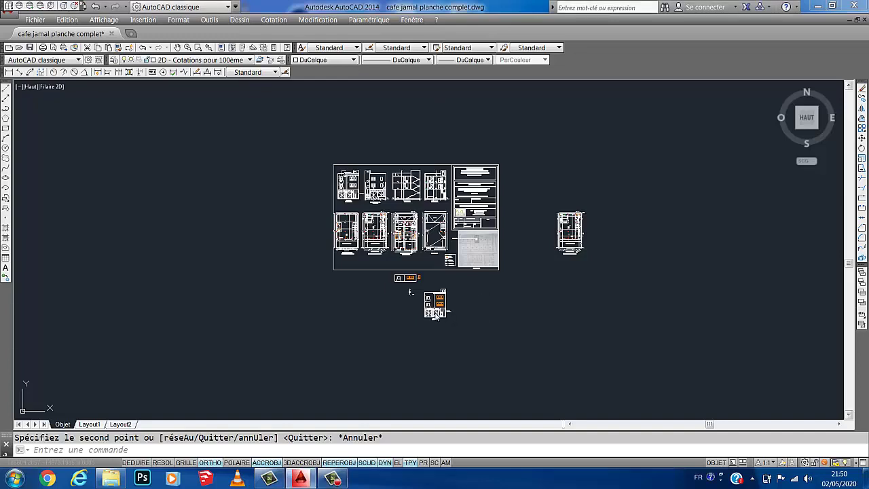
# Zoom and pan until the FACADE PRINCIPALE and COUPE FACADE ARRIERE elevations fill the view
pyautogui.scroll(5, 436, 313)
pyautogui.scroll(-4, 427, 304)
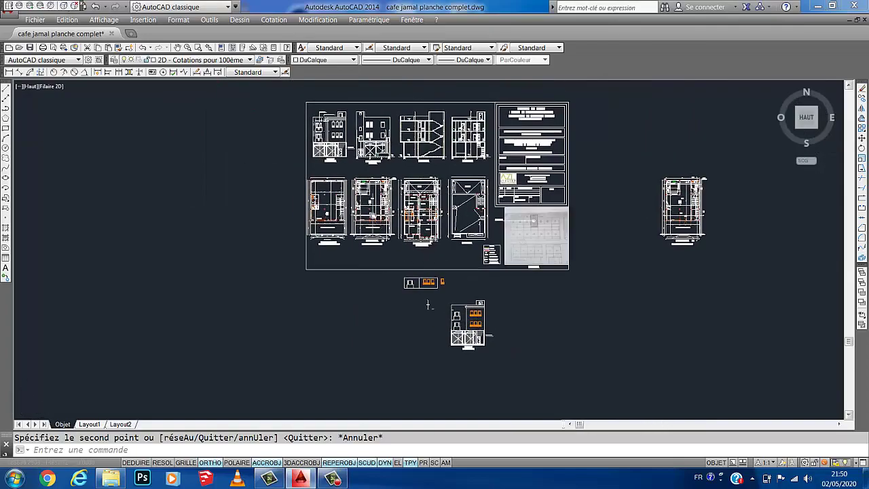
pyautogui.scroll(5, 374, 231)
pyautogui.moveTo(386, 181)
pyautogui.mouseDown(button='middle')
pyautogui.moveTo(461, 256)
pyautogui.moveTo(479, 241)
pyautogui.moveTo(470, 234)
pyautogui.moveTo(485, 263)
pyautogui.mouseUp(button='middle')
pyautogui.scroll(-3, 467, 251)
pyautogui.scroll(-2, 474, 226)
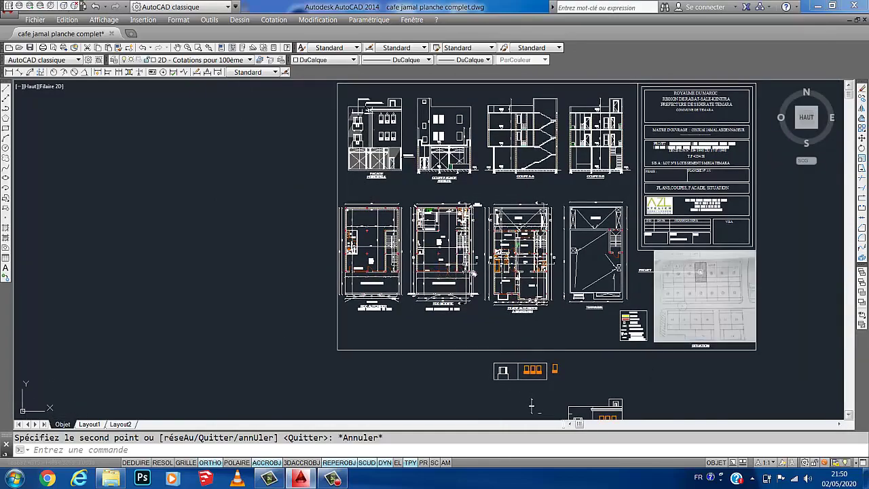
pyautogui.scroll(2, 568, 261)
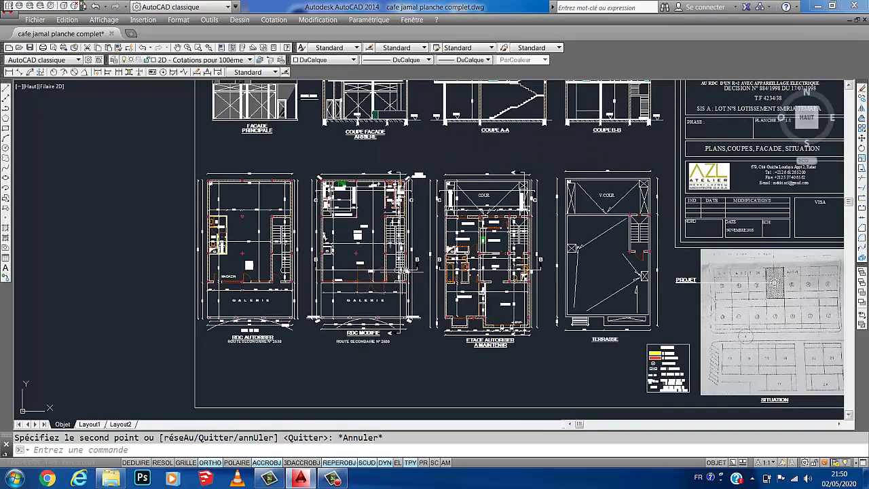
pyautogui.scroll(-1, 421, 259)
pyautogui.scroll(-1, 503, 397)
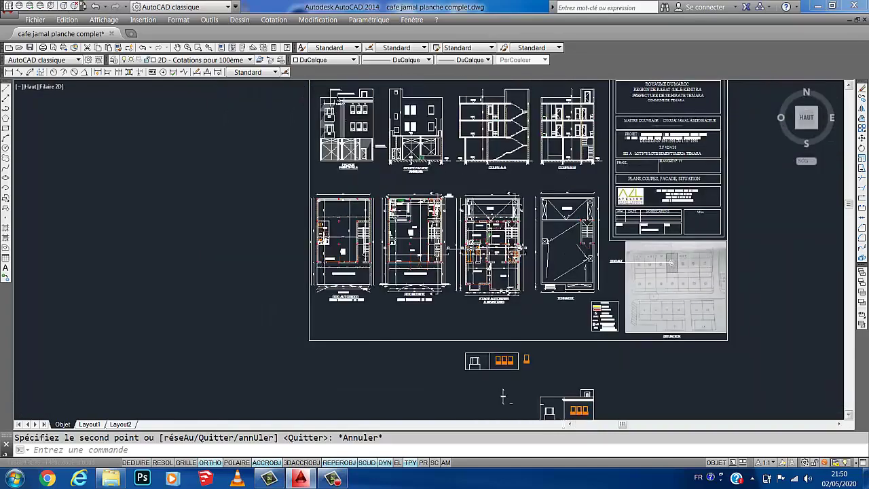
pyautogui.scroll(-1, 503, 398)
pyautogui.scroll(2, 475, 339)
pyautogui.scroll(1, 427, 268)
pyautogui.scroll(-1, 435, 265)
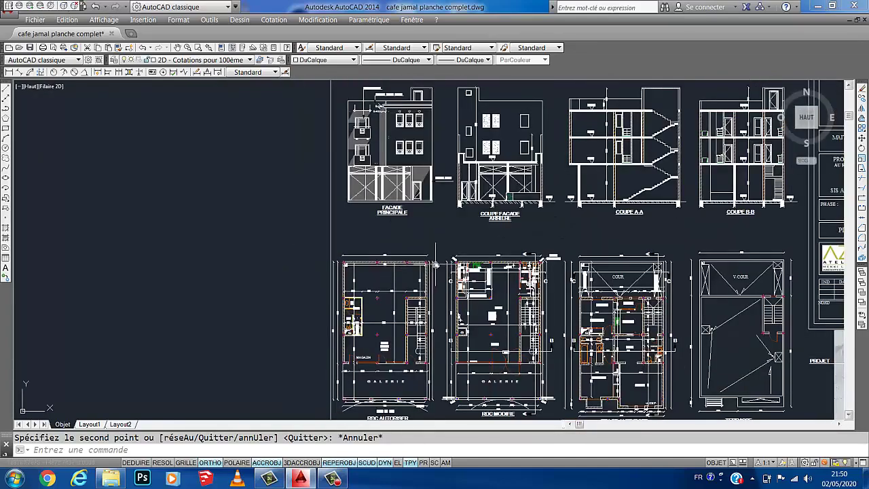
pyautogui.moveTo(435, 265); pyautogui.dragTo(388, 259, button='middle')
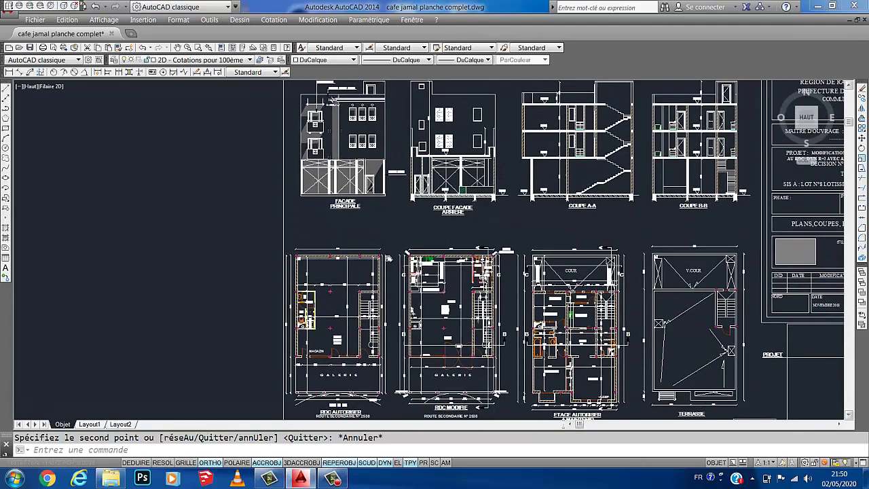
pyautogui.moveTo(344, 307); pyautogui.dragTo(364, 233, button='middle')
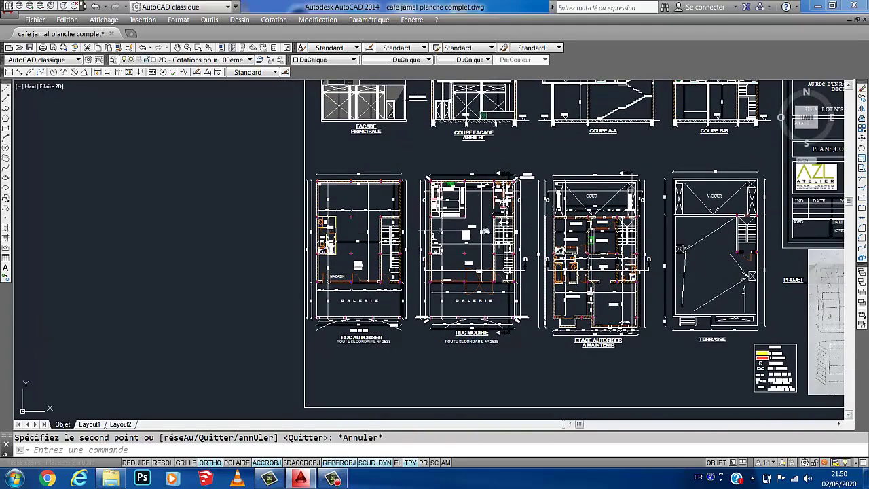
pyautogui.scroll(1, 475, 224)
pyautogui.scroll(1, 462, 214)
pyautogui.scroll(2, 441, 201)
pyautogui.scroll(-1, 416, 181)
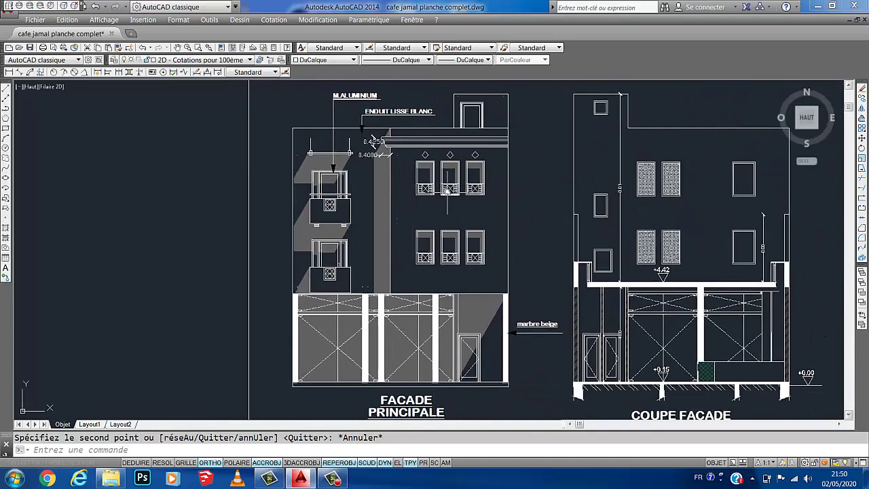
# Navigate past the SITUATION plan and legend over to the RDC MODIFIE ground-floor plan
pyautogui.scroll(-2, 447, 190)
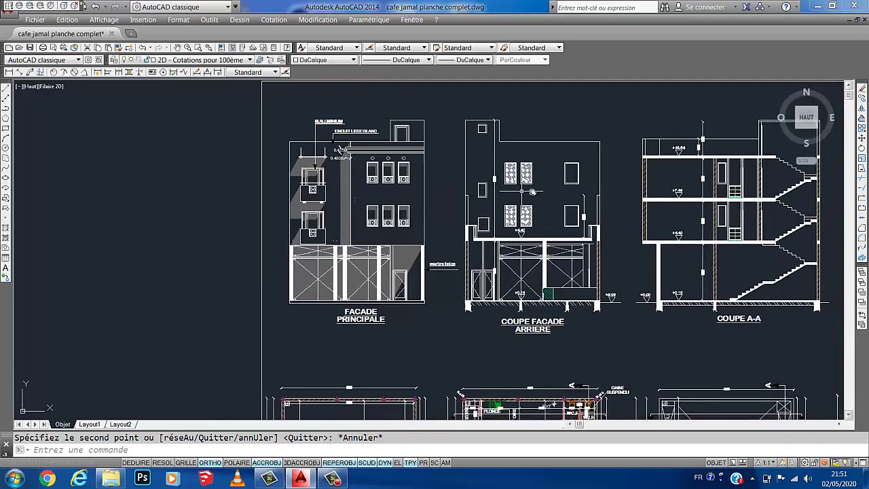
pyautogui.moveTo(568, 293)
pyautogui.mouseDown(button='middle')
pyautogui.moveTo(558, 249)
pyautogui.moveTo(548, 293)
pyautogui.mouseUp(button='middle')
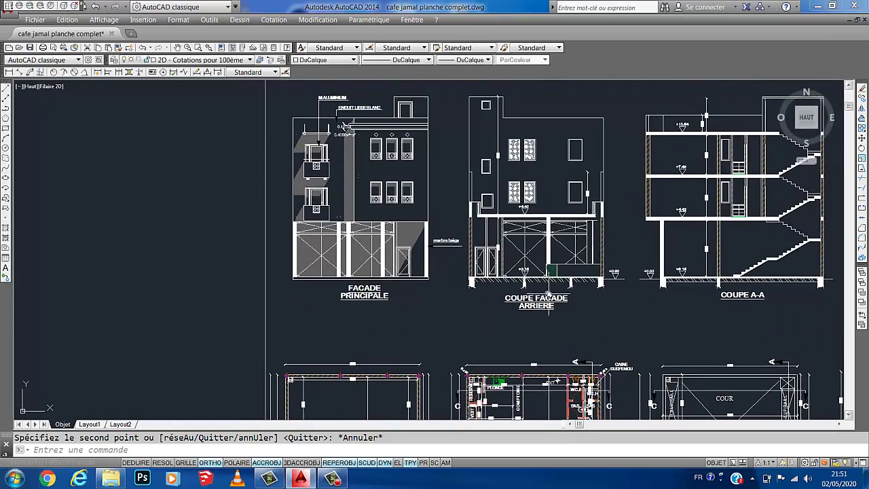
pyautogui.scroll(2, 536, 234)
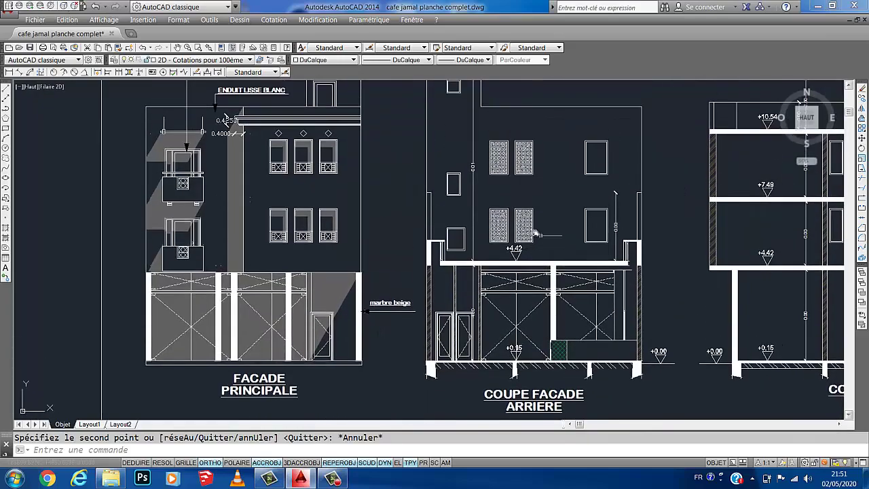
pyautogui.scroll(-3, 536, 234)
pyautogui.scroll(-4, 536, 234)
pyautogui.scroll(2, 547, 223)
pyautogui.scroll(2, 547, 222)
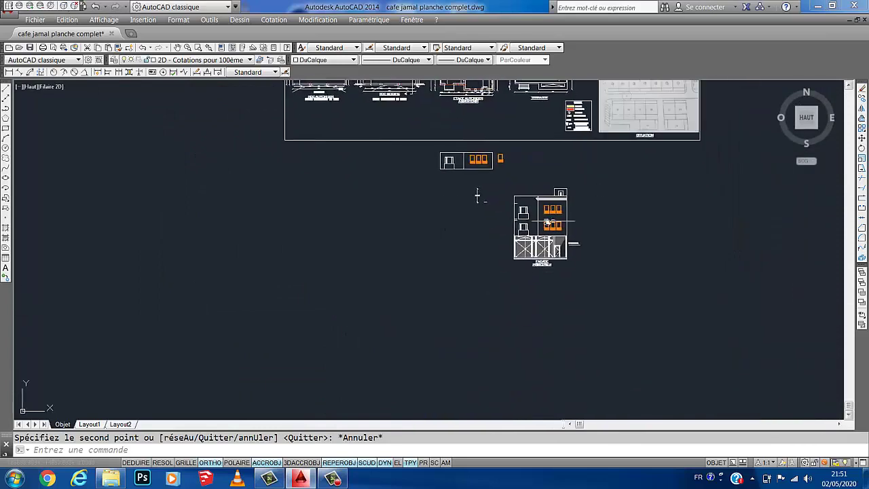
pyautogui.scroll(2, 548, 222)
pyautogui.scroll(3, 543, 228)
pyautogui.scroll(1, 536, 235)
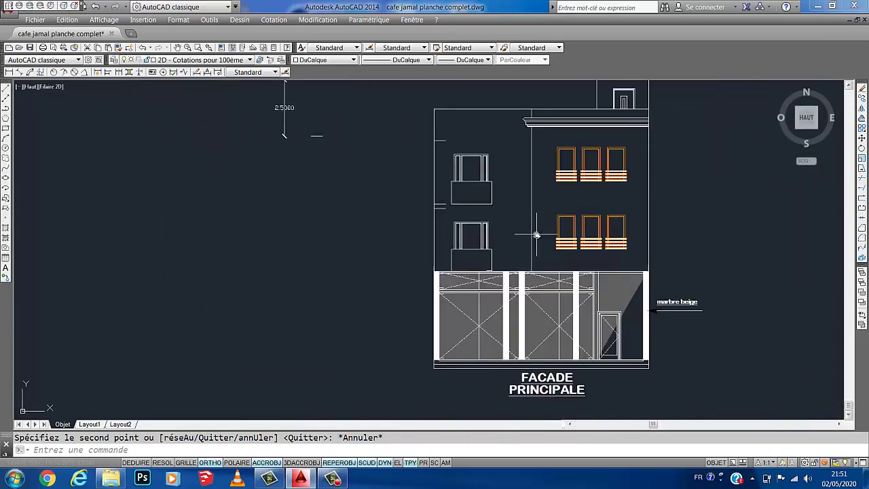
pyautogui.scroll(-2, 537, 235)
pyautogui.moveTo(814, 116); pyautogui.dragTo(536, 183, button='middle')
pyautogui.moveTo(658, 106)
pyautogui.mouseDown(button='middle')
pyautogui.moveTo(451, 237)
pyautogui.moveTo(357, 272)
pyautogui.mouseUp(button='middle')
pyautogui.scroll(-3, 442, 258)
pyautogui.moveTo(442, 258); pyautogui.dragTo(455, 231, button='middle')
pyautogui.scroll(3, 456, 230)
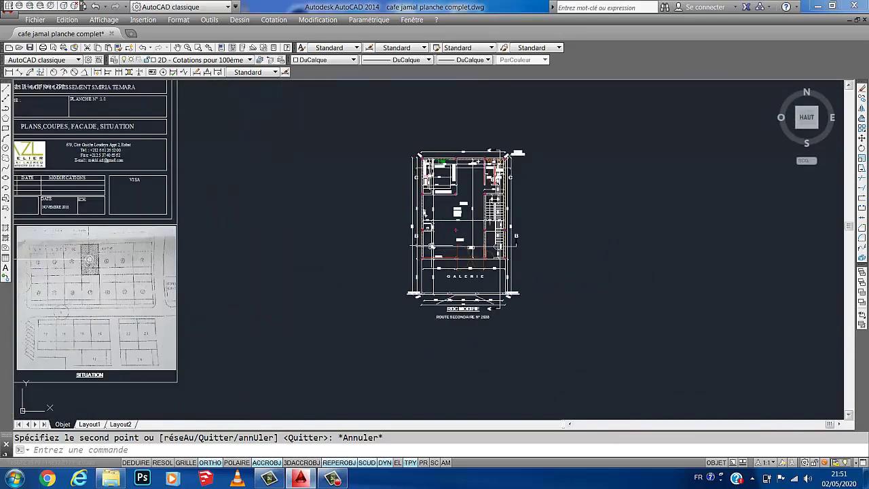
pyautogui.moveTo(432, 249)
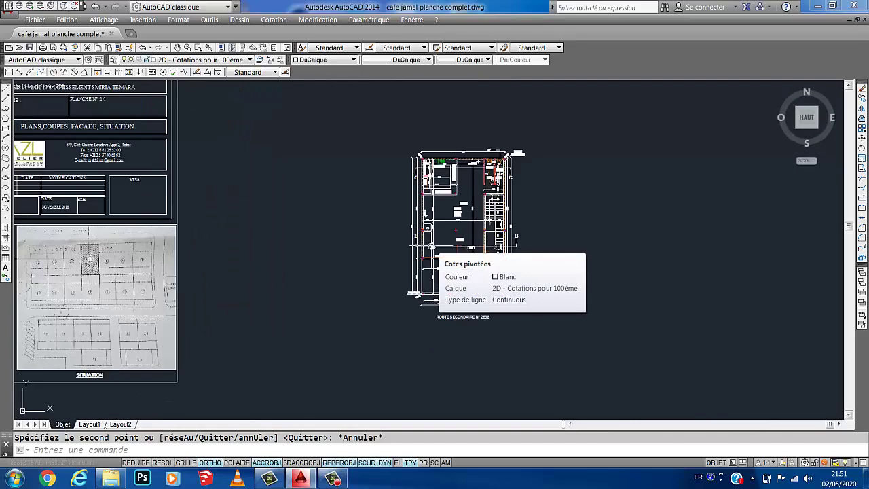
# Zoom into the BA/VITRINE entrance doors, then reframe the cafe from COMPTOIR to GALERIE
pyautogui.moveTo(431, 245); pyautogui.dragTo(290, 242, button='middle')
pyautogui.scroll(4, 289, 242)
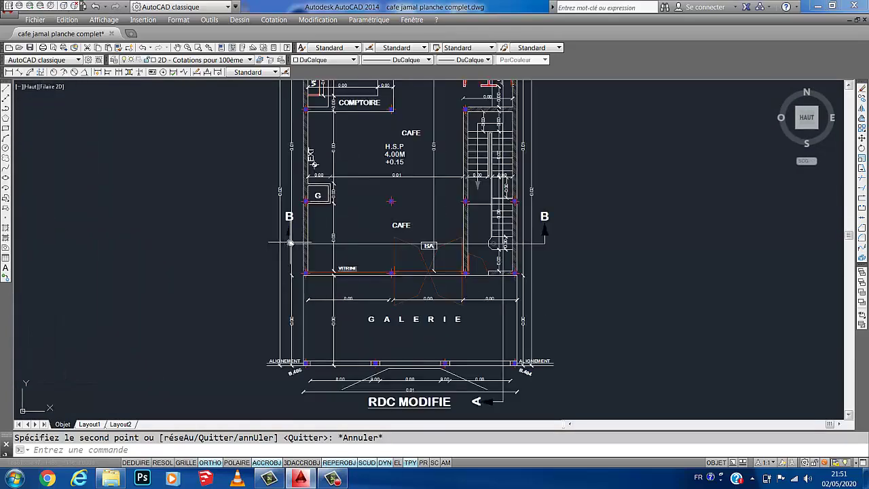
pyautogui.scroll(-2, 393, 231)
pyautogui.moveTo(393, 234); pyautogui.dragTo(427, 265, button='middle')
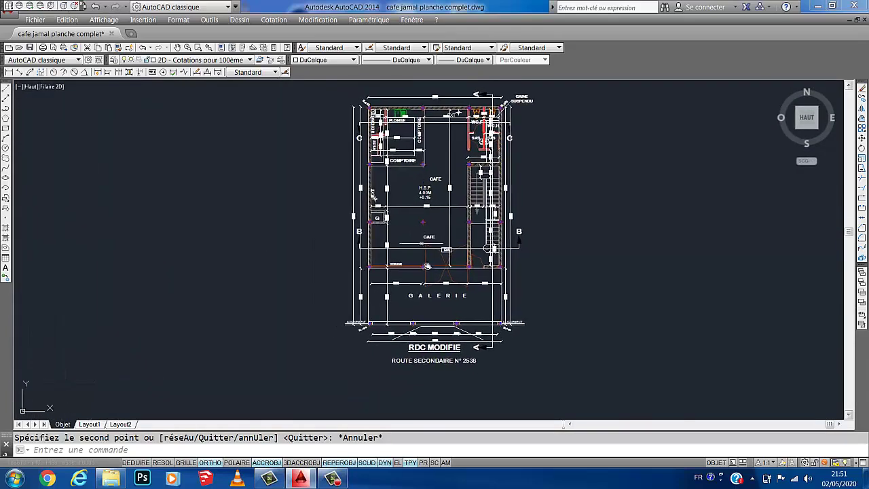
pyautogui.scroll(3, 427, 265)
pyautogui.scroll(3, 427, 265)
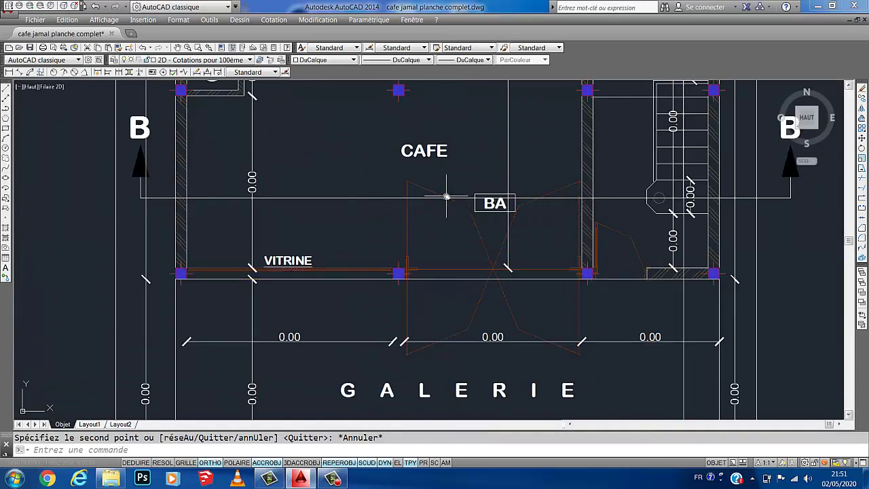
pyautogui.scroll(3, 387, 177)
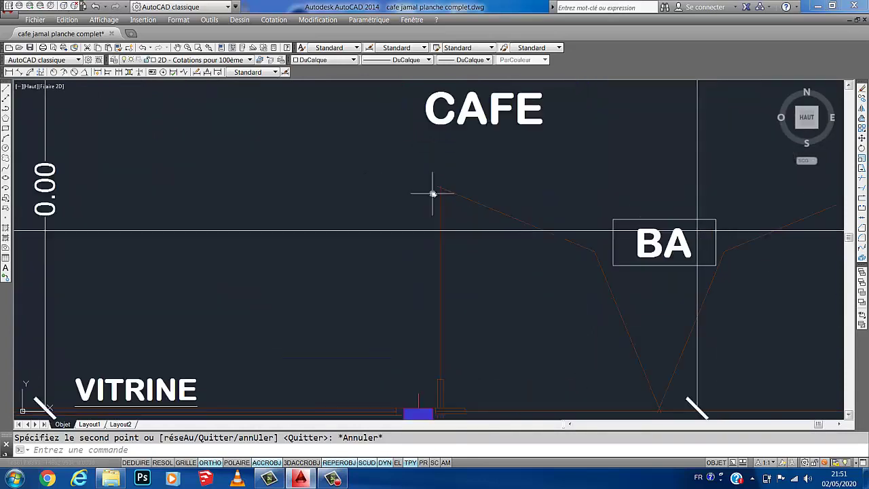
pyautogui.scroll(-2, 515, 241)
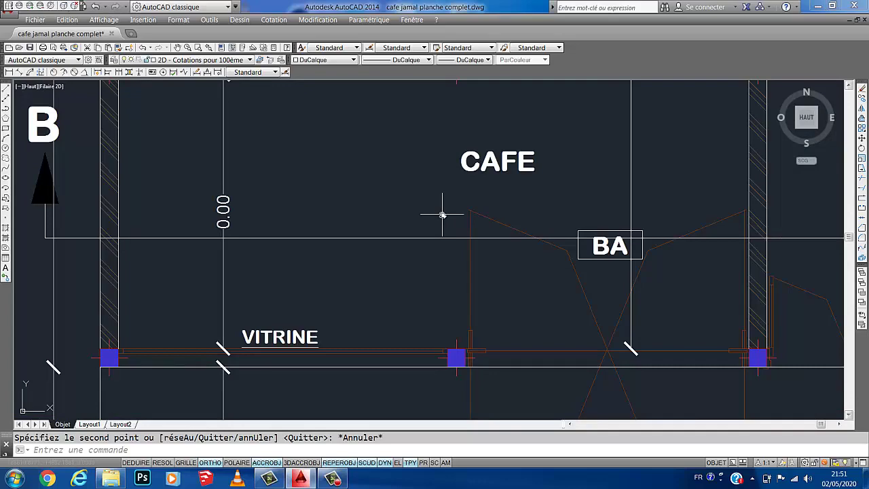
pyautogui.scroll(-3, 469, 190)
pyautogui.moveTo(546, 182); pyautogui.dragTo(566, 254, button='middle')
pyautogui.scroll(-2, 575, 247)
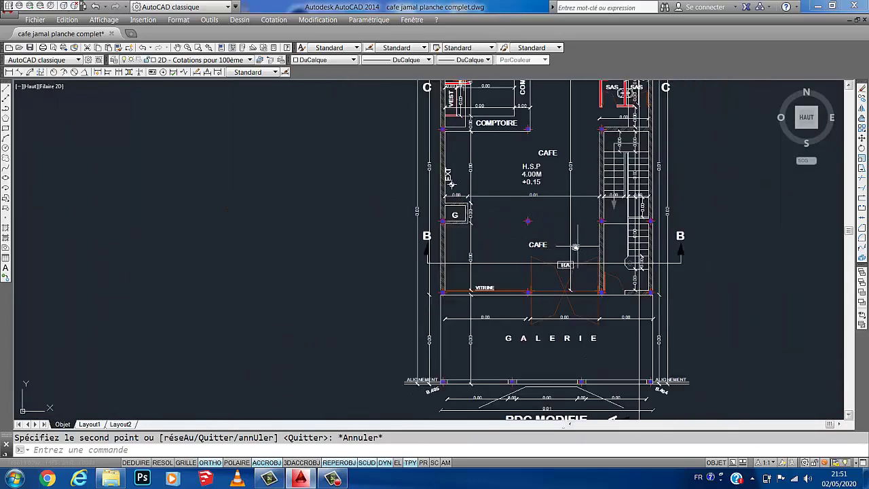
# Regenerate the whole drawing with Affichage > Régénérer tout and centre on the entrance door arcs
pyautogui.click(112, 21)
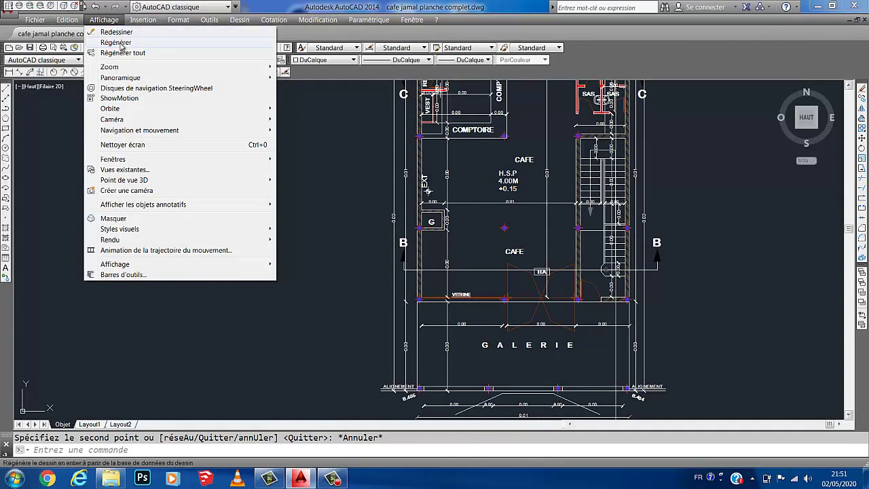
pyautogui.click(128, 54)
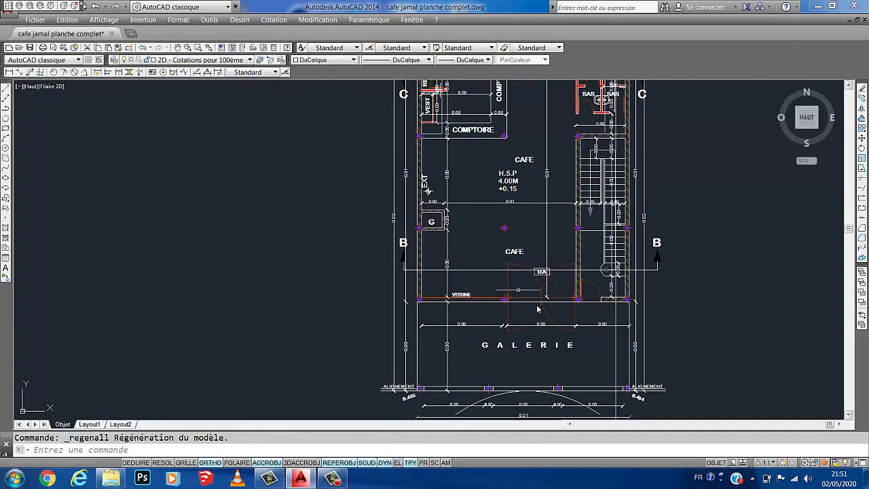
pyautogui.scroll(5, 537, 303)
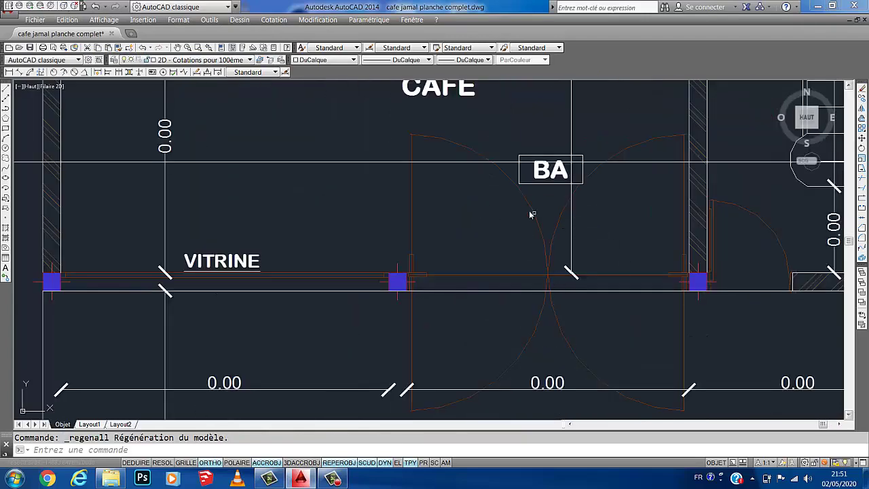
pyautogui.moveTo(529, 212); pyautogui.dragTo(545, 229, button='middle')
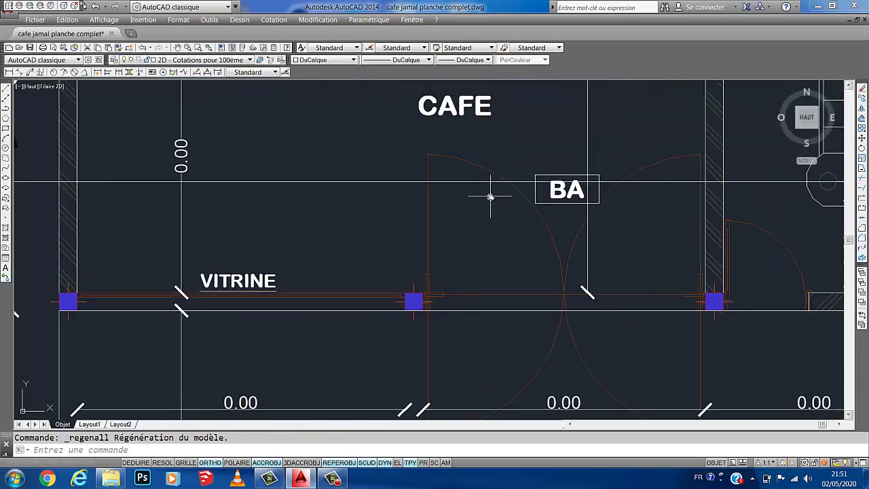
# Run REGEN again so the door swing arcs beside BA display as smooth curves
pyautogui.click(106, 20)
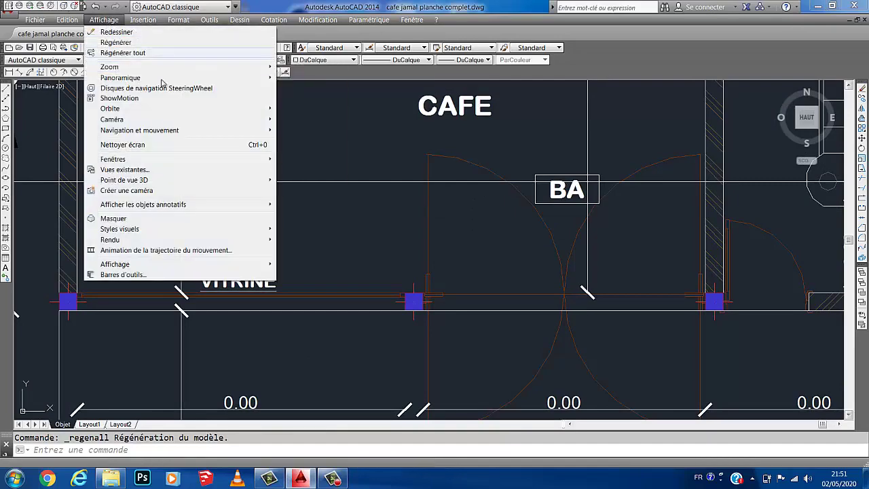
pyautogui.click(494, 141)
pyautogui.write('rege')
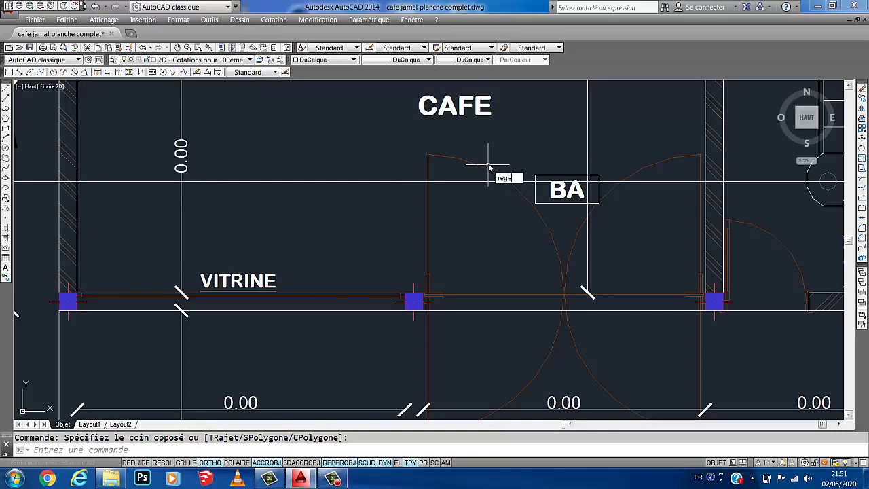
pyautogui.write('n')
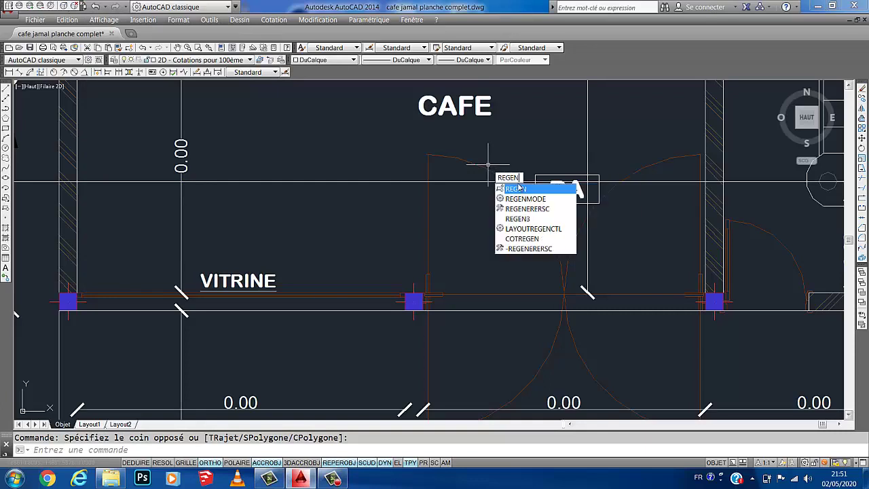
pyautogui.click(520, 187)
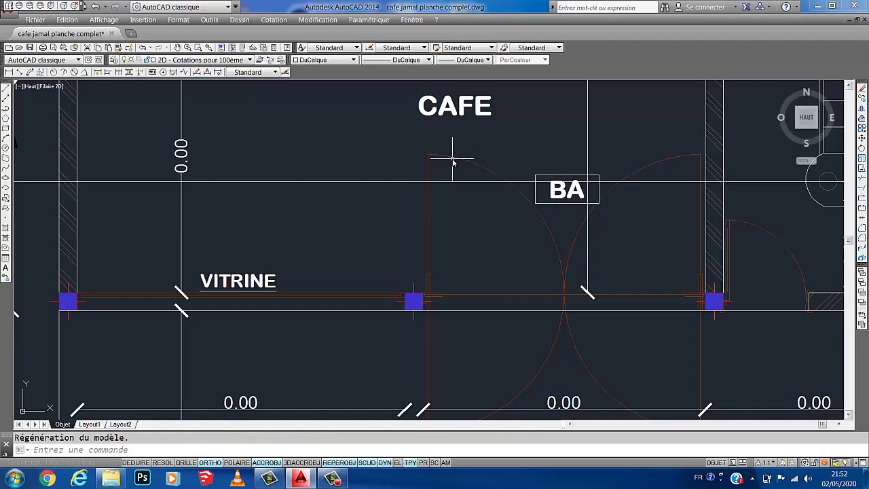
pyautogui.scroll(-1, 475, 187)
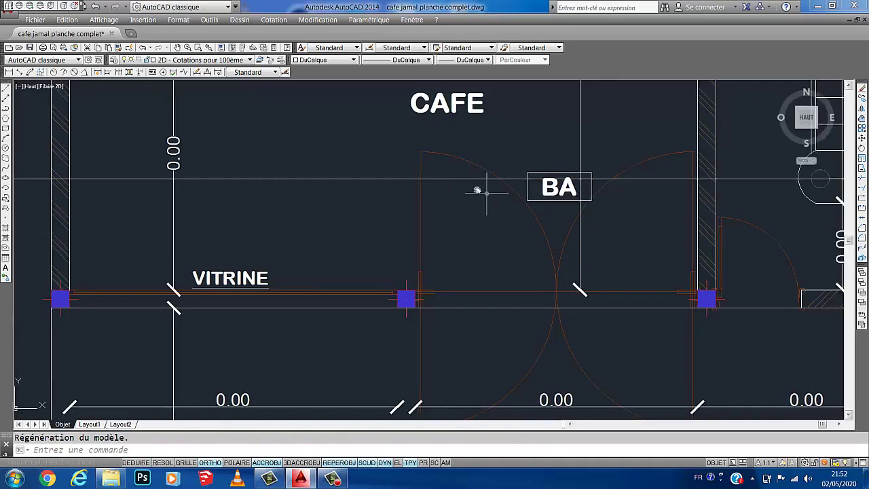
pyautogui.scroll(-1, 469, 186)
pyautogui.scroll(-3, 483, 184)
pyautogui.scroll(-1, 483, 184)
pyautogui.scroll(-2, 501, 205)
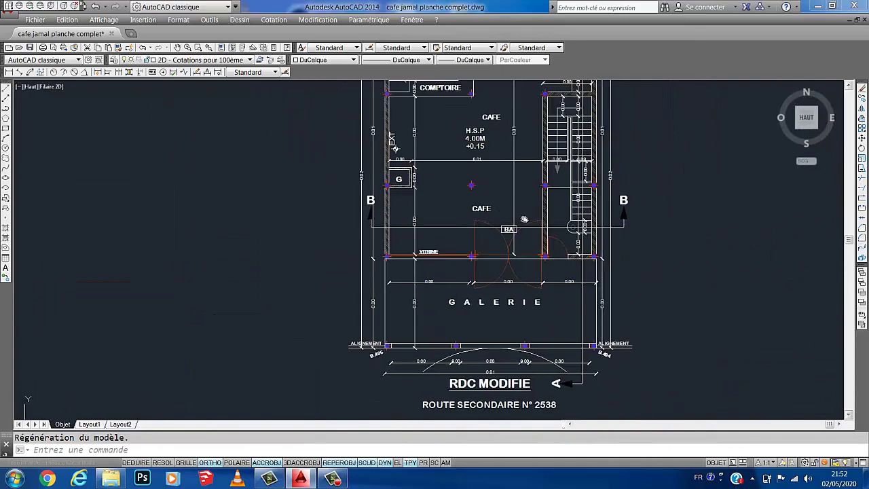
pyautogui.scroll(-1, 508, 229)
pyautogui.moveTo(511, 229); pyautogui.dragTo(485, 227, button='middle')
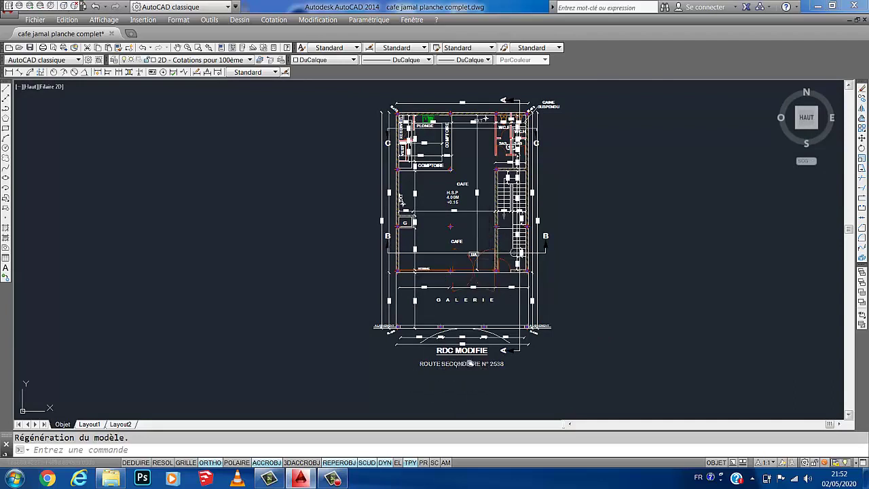
pyautogui.moveTo(450, 353); pyautogui.dragTo(471, 355, button='middle')
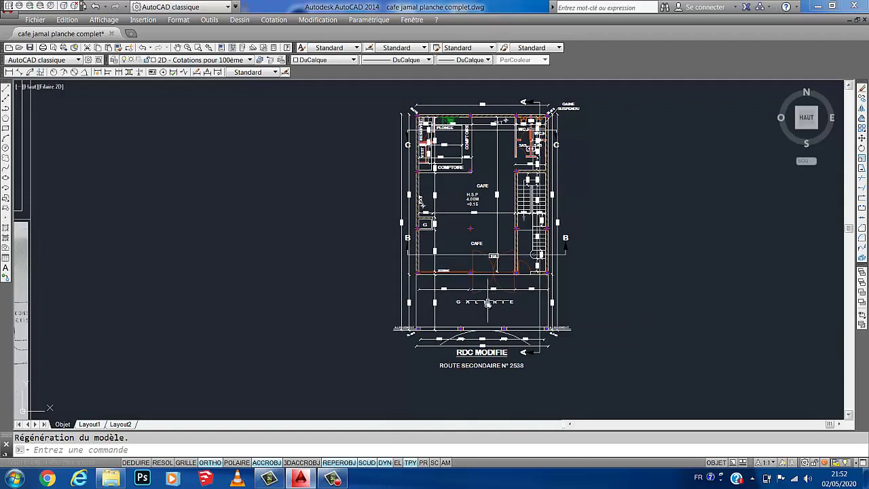
pyautogui.scroll(2, 487, 304)
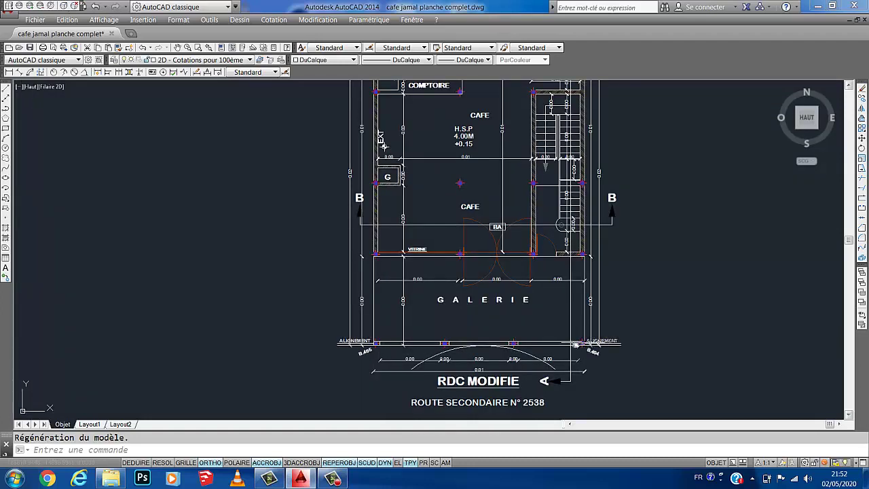
pyautogui.moveTo(575, 344); pyautogui.dragTo(585, 345, button='middle')
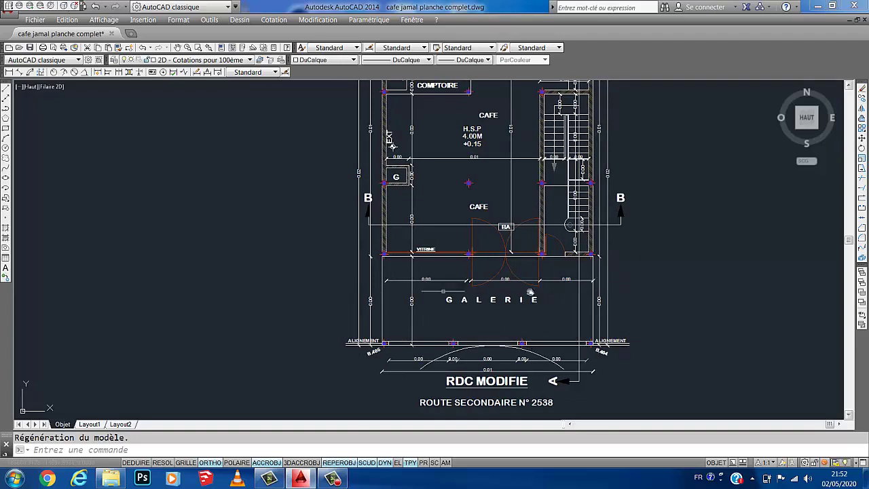
pyautogui.moveTo(475, 131); pyautogui.dragTo(475, 185, button='middle')
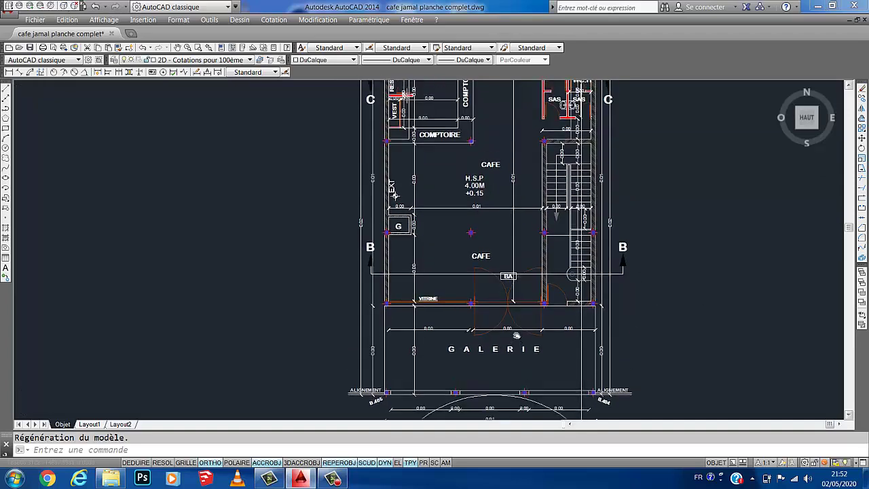
pyautogui.moveTo(461, 239); pyautogui.dragTo(452, 180, button='middle')
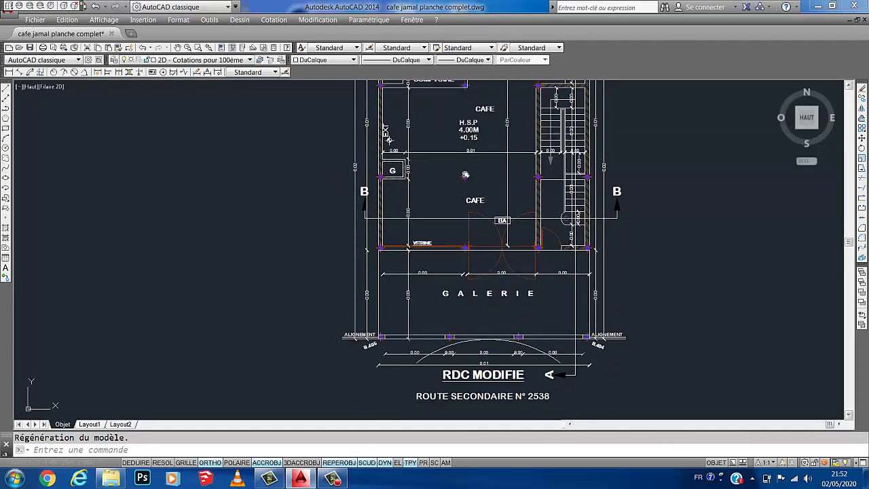
pyautogui.moveTo(456, 142); pyautogui.dragTo(483, 191, button='middle')
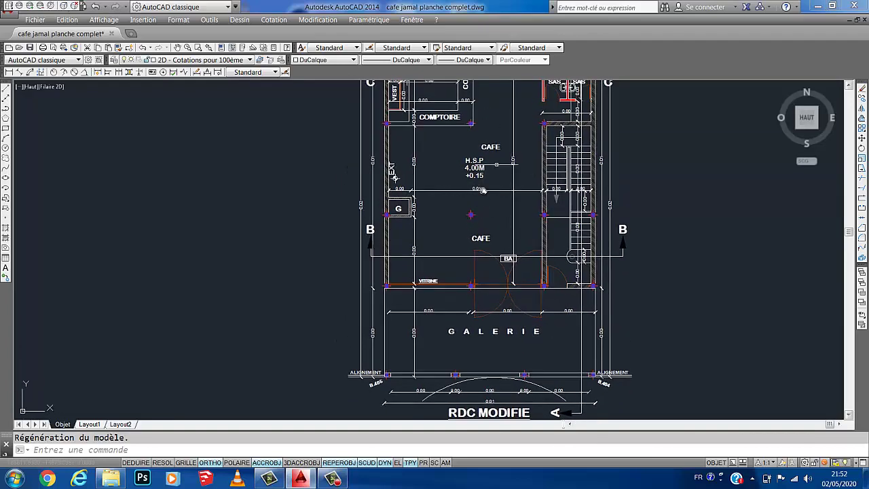
pyautogui.moveTo(497, 236)
pyautogui.mouseDown(button='middle')
pyautogui.moveTo(482, 237)
pyautogui.moveTo(489, 216)
pyautogui.mouseUp(button='middle')
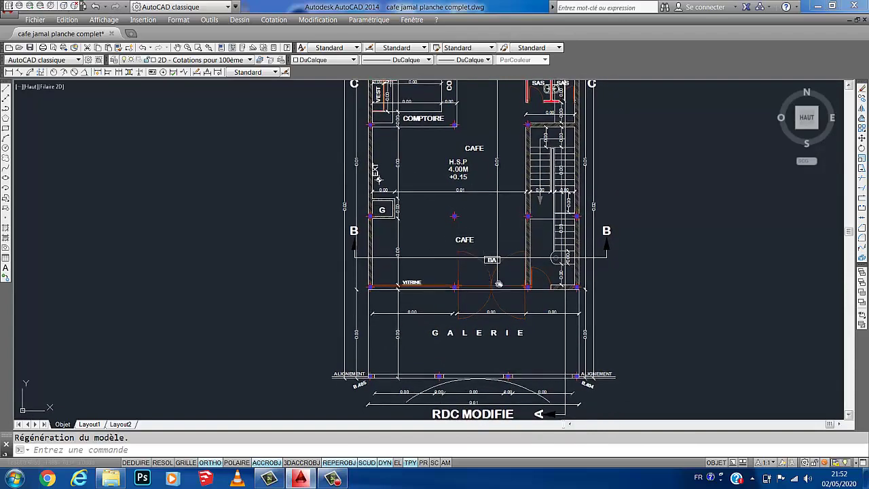
pyautogui.moveTo(505, 330); pyautogui.dragTo(498, 264, button='middle')
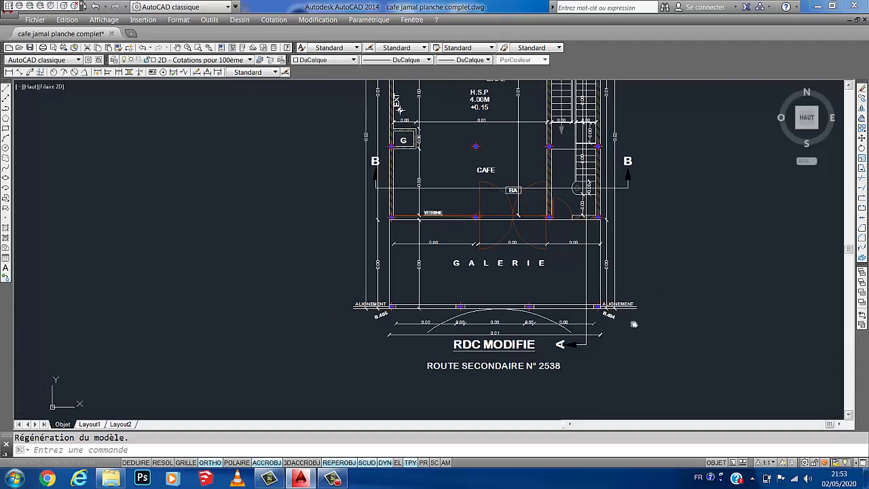
pyautogui.scroll(1, 505, 258)
pyautogui.scroll(-1, 582, 328)
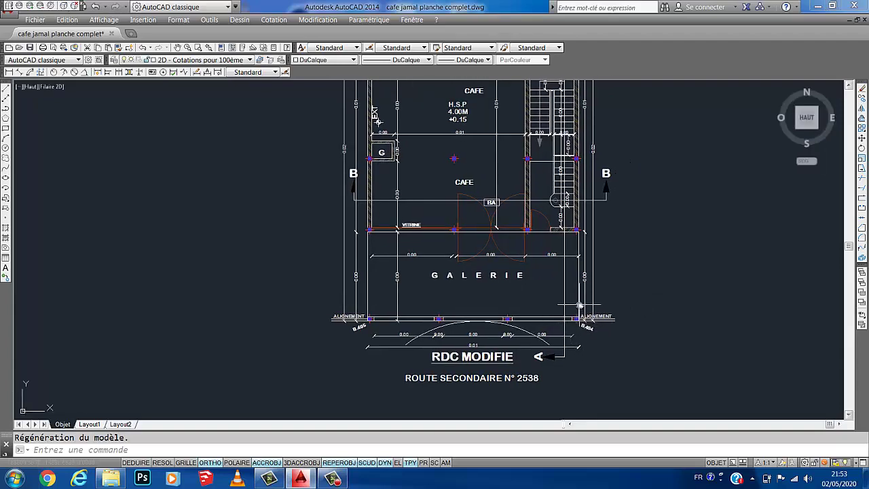
pyautogui.moveTo(530, 328); pyautogui.dragTo(546, 311, button='middle')
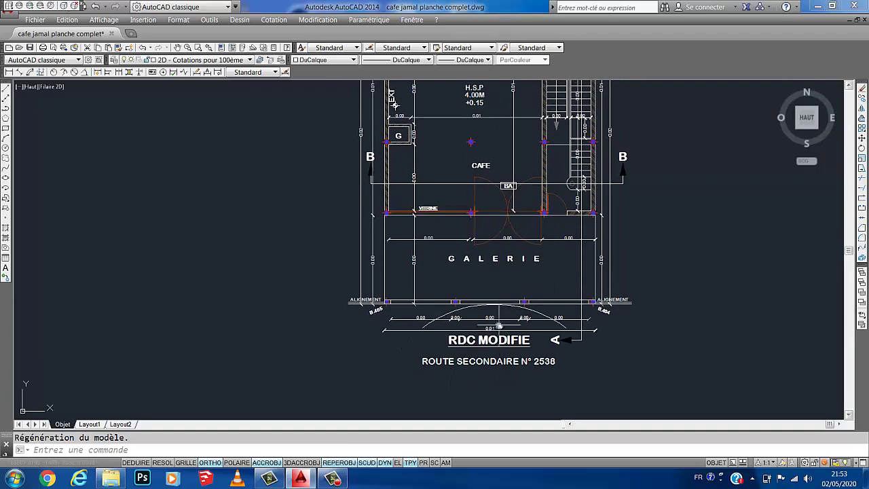
pyautogui.scroll(1, 571, 298)
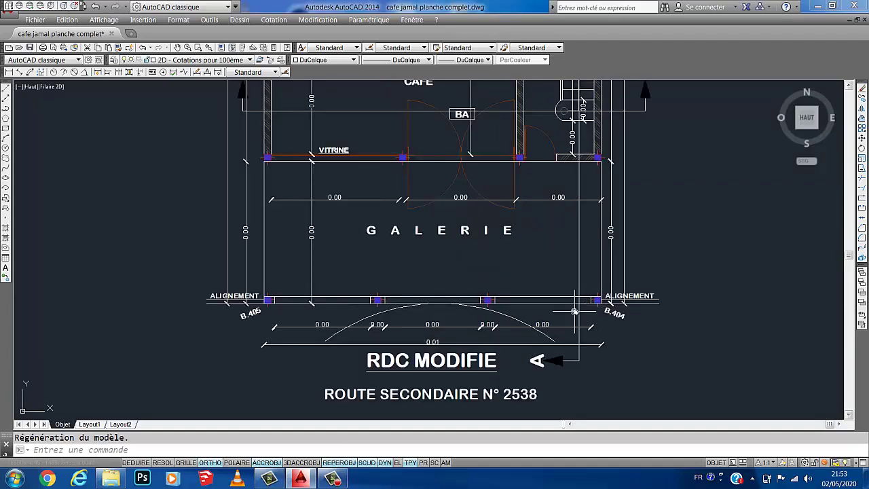
pyautogui.scroll(1, 584, 304)
pyautogui.scroll(1, 604, 312)
pyautogui.scroll(1, 624, 319)
pyautogui.click(624, 317)
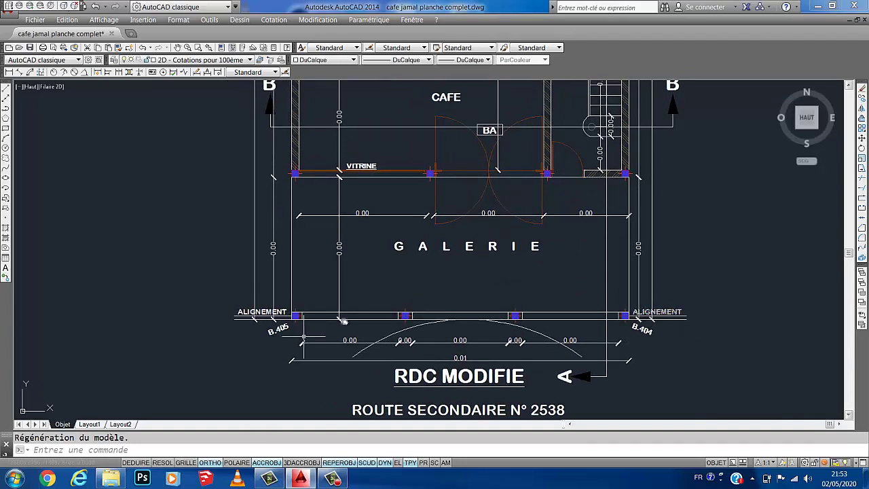
pyautogui.moveTo(375, 316); pyautogui.dragTo(377, 284, button='middle')
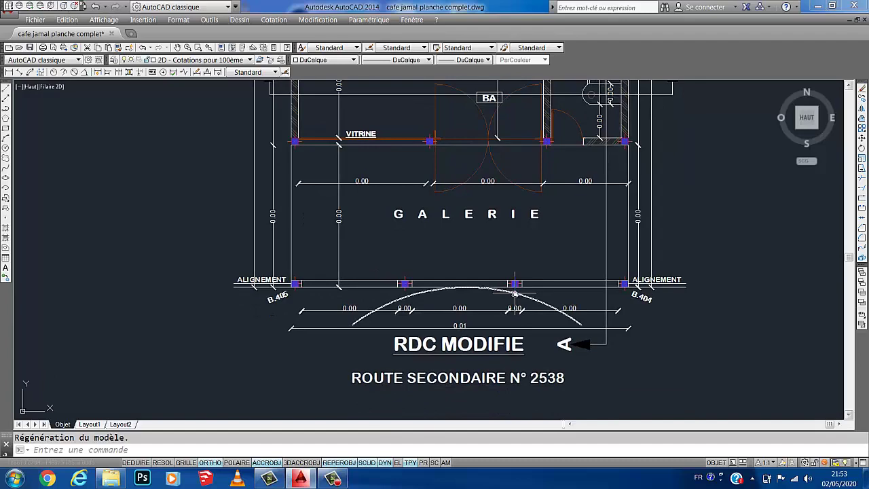
pyautogui.scroll(-1, 634, 264)
pyautogui.scroll(-2, 484, 241)
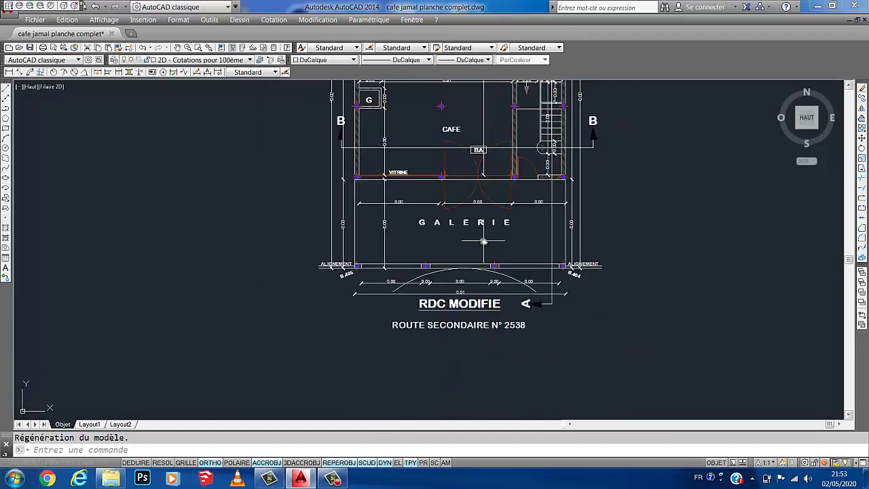
pyautogui.moveTo(483, 241); pyautogui.dragTo(482, 272, button='middle')
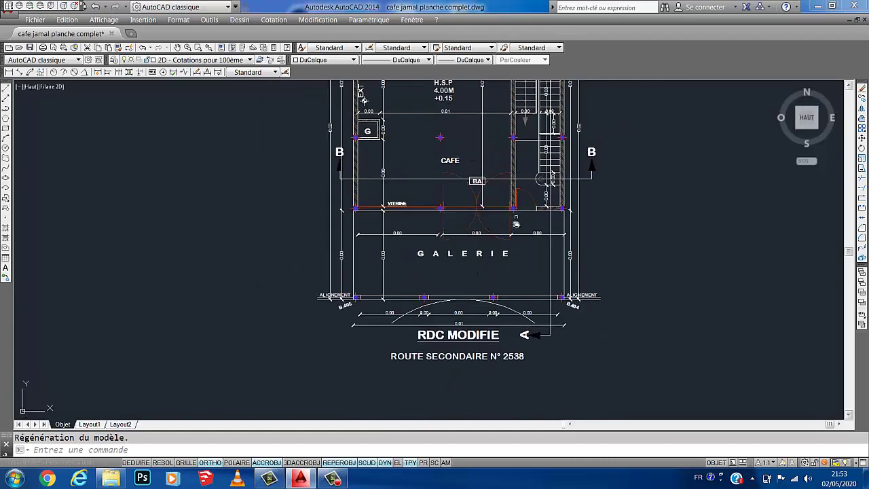
pyautogui.moveTo(522, 274); pyautogui.dragTo(519, 297, button='middle')
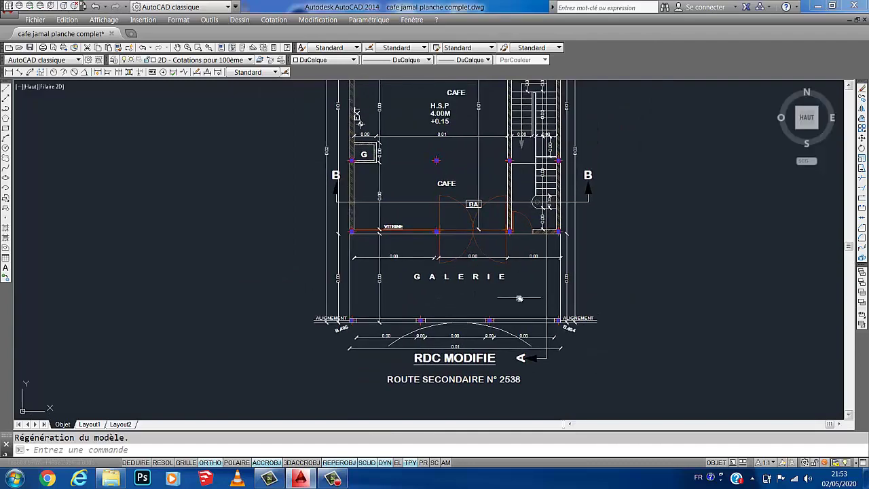
pyautogui.moveTo(520, 258); pyautogui.dragTo(522, 285, button='middle')
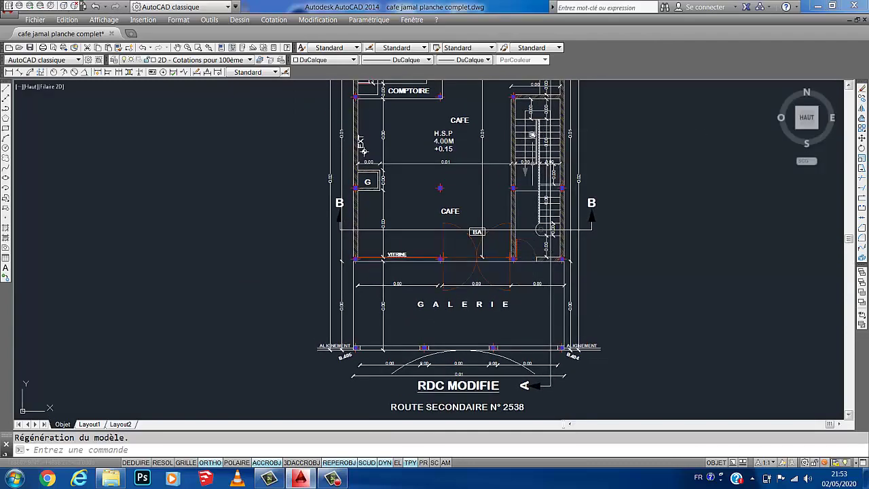
pyautogui.moveTo(525, 163)
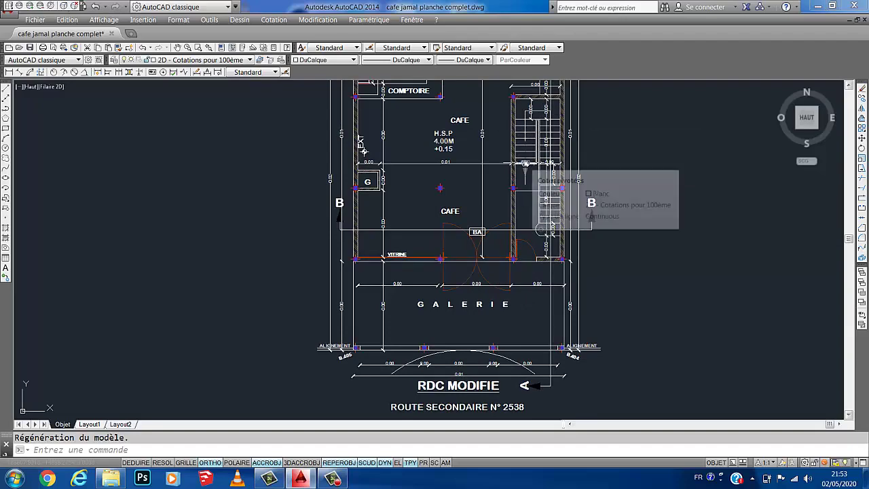
pyautogui.moveTo(493, 254); pyautogui.dragTo(502, 233, button='middle')
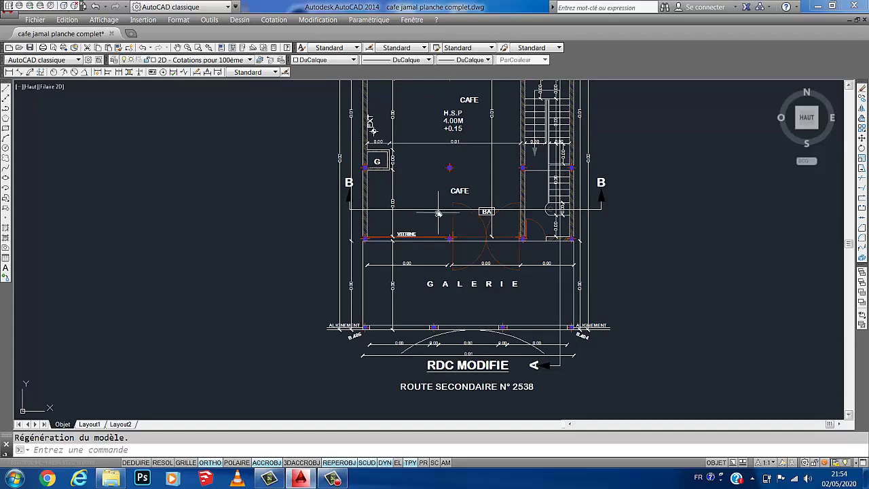
pyautogui.moveTo(442, 249); pyautogui.dragTo(473, 249, button='middle')
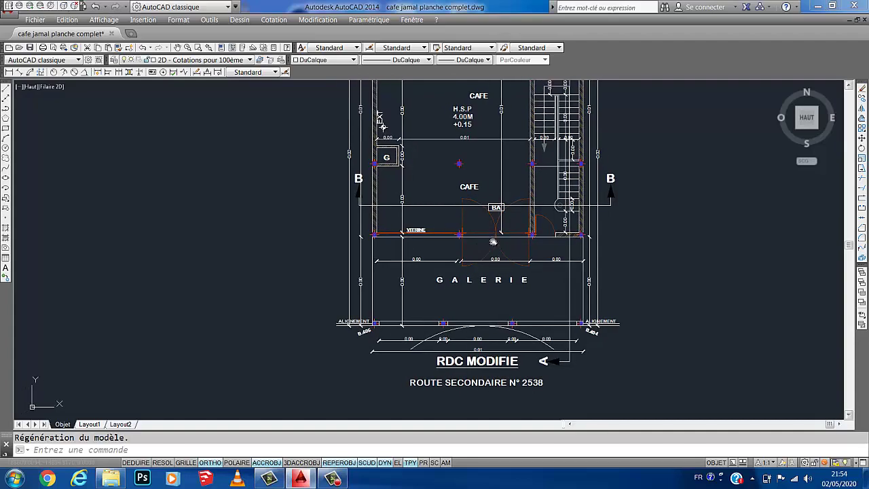
pyautogui.scroll(4, 434, 239)
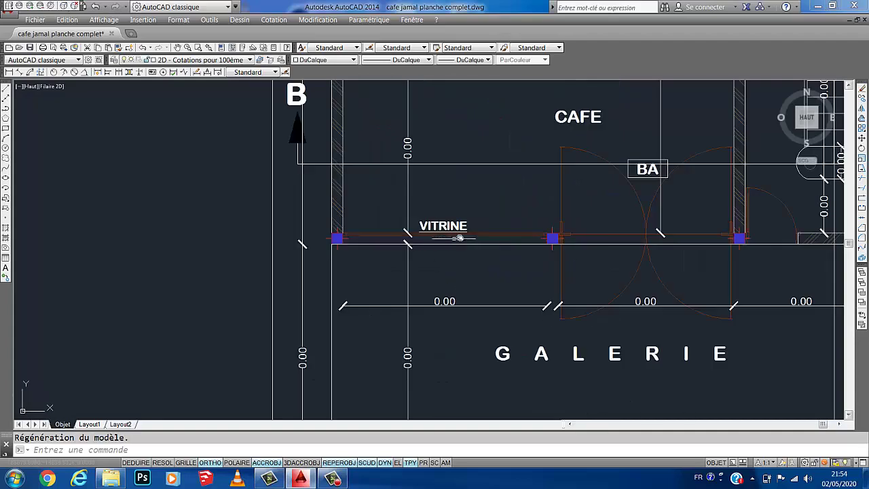
pyautogui.scroll(-2, 445, 236)
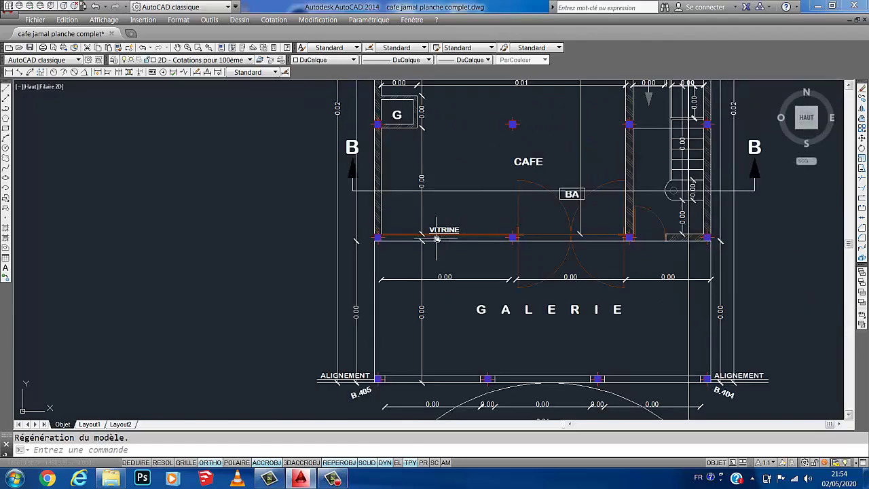
pyautogui.scroll(-2, 456, 234)
pyautogui.moveTo(471, 233); pyautogui.dragTo(451, 236, button='middle')
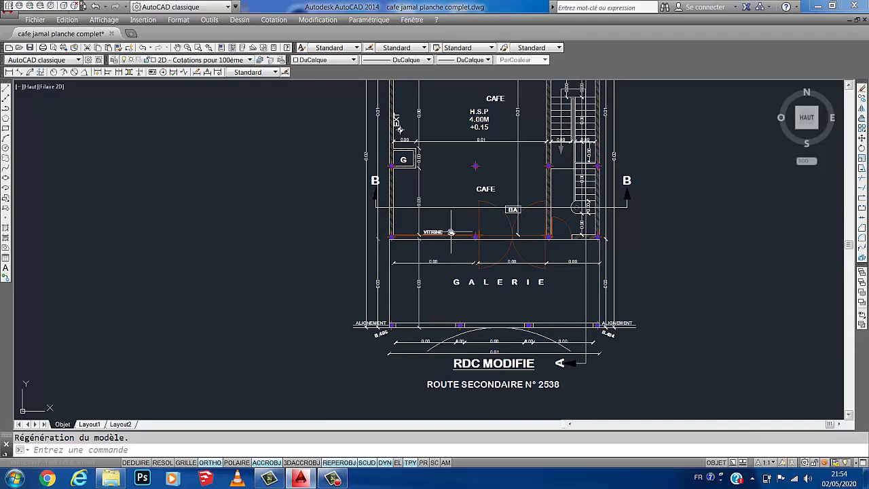
# Start a vertical Droite (XLINE) construction line and zoom toward the alignment point
pyautogui.scroll(-2, 501, 238)
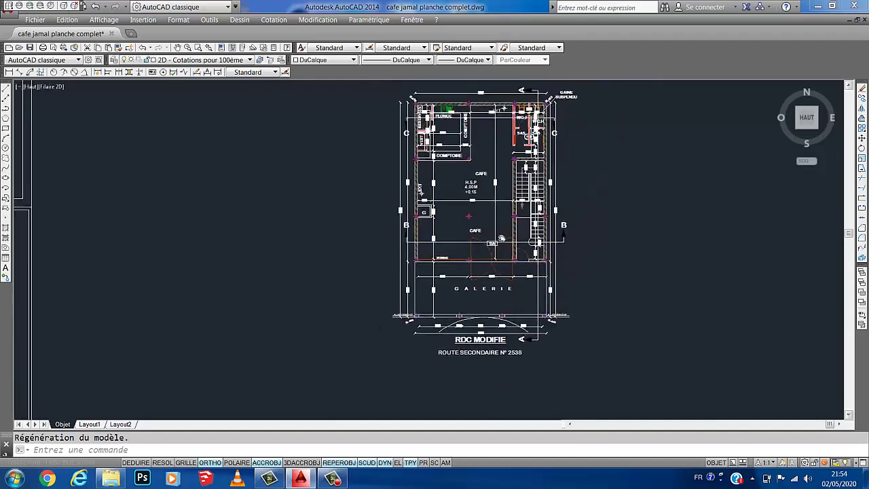
pyautogui.moveTo(501, 238); pyautogui.dragTo(488, 241, button='middle')
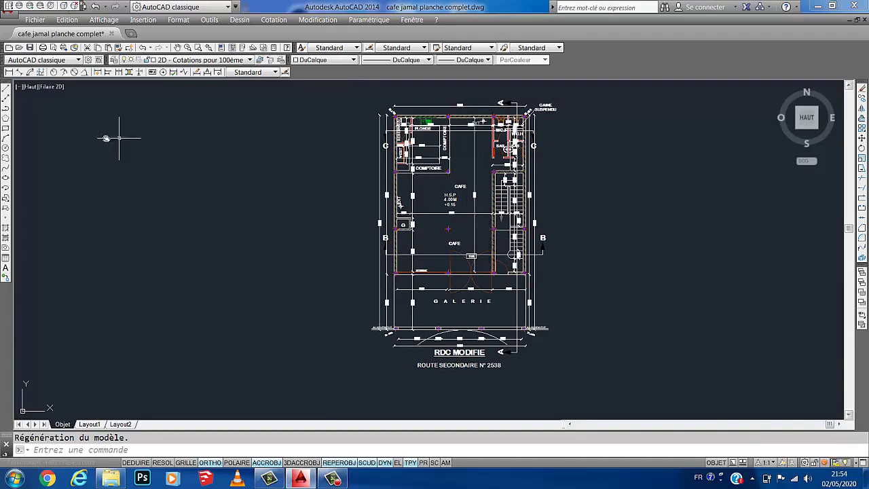
pyautogui.click(6, 101)
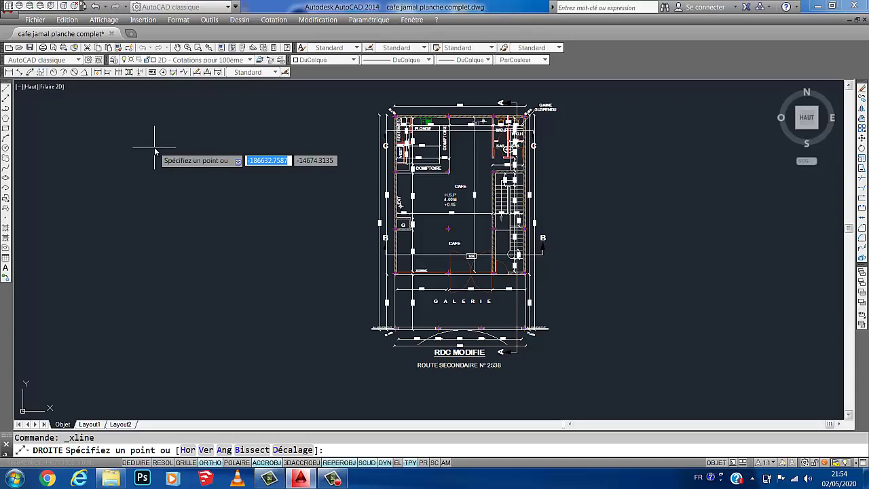
pyautogui.write('v')
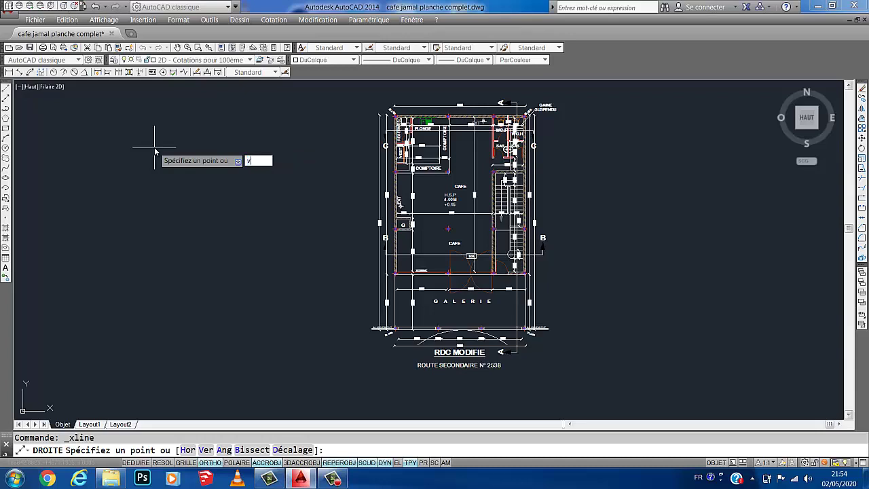
pyautogui.press('Return')
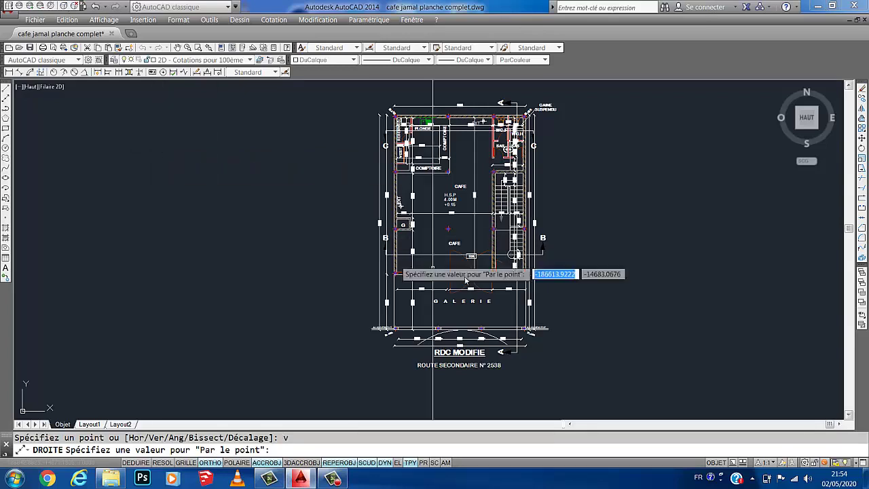
pyautogui.scroll(2, 520, 343)
# Pan and zoom toward the right alignment point on the galerie front
pyautogui.moveTo(501, 339); pyautogui.dragTo(626, 335, button='middle')
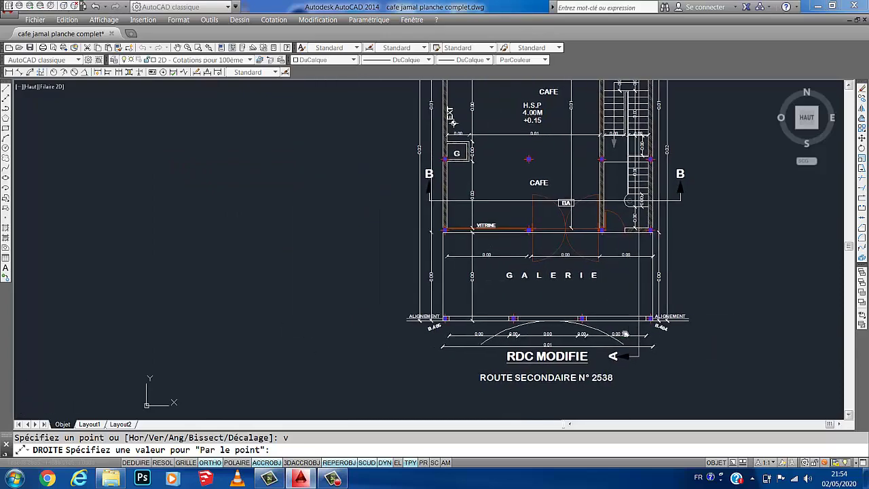
pyautogui.scroll(2, 653, 328)
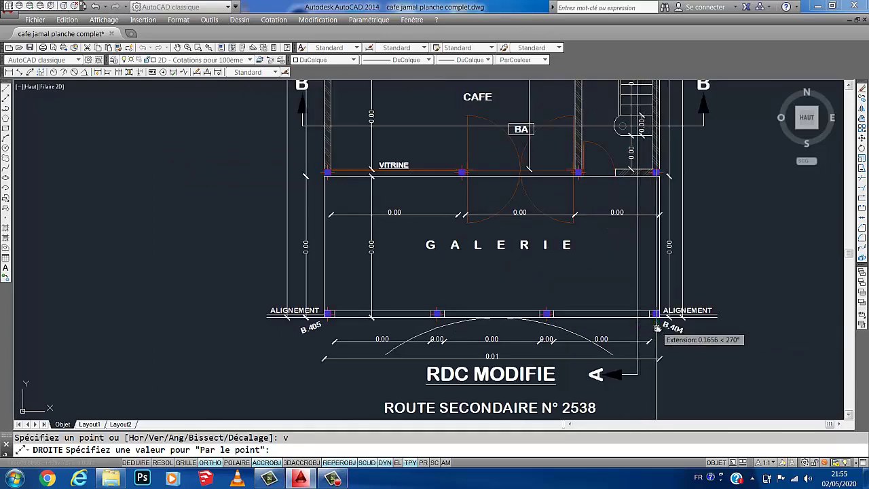
pyautogui.scroll(2, 657, 322)
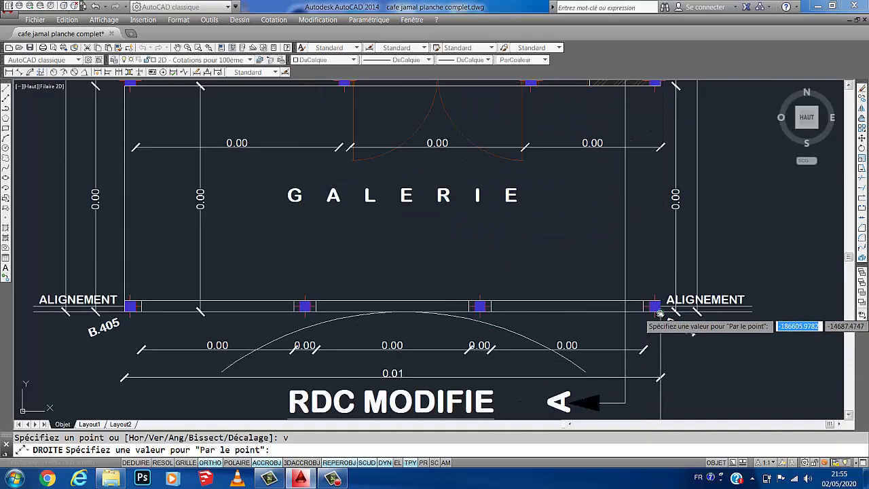
pyautogui.scroll(-3, 657, 326)
pyautogui.scroll(3, 481, 319)
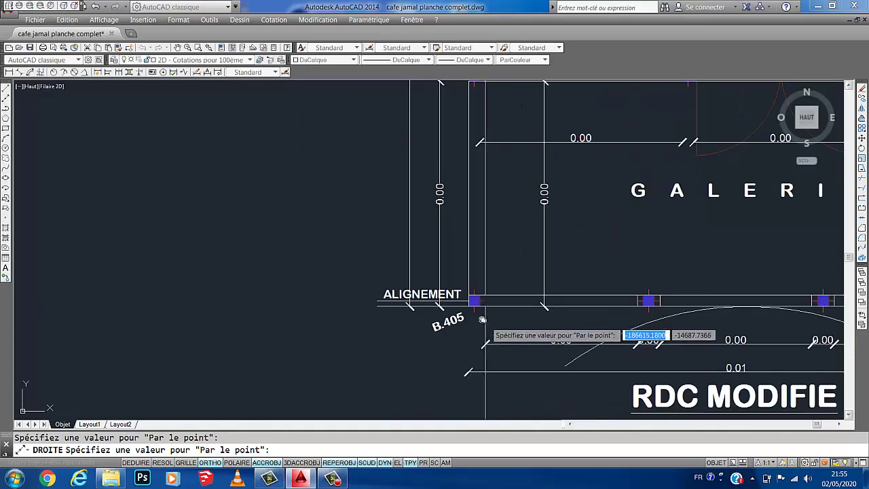
pyautogui.scroll(-1, 494, 325)
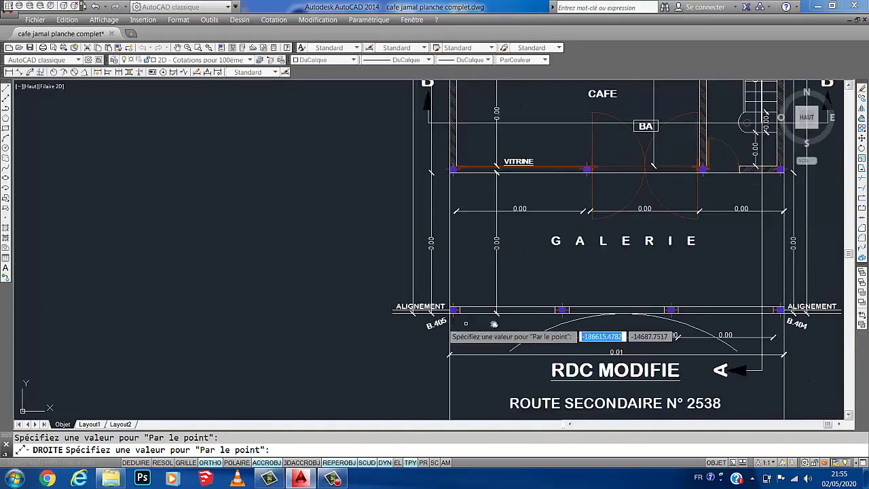
pyautogui.scroll(-2, 493, 319)
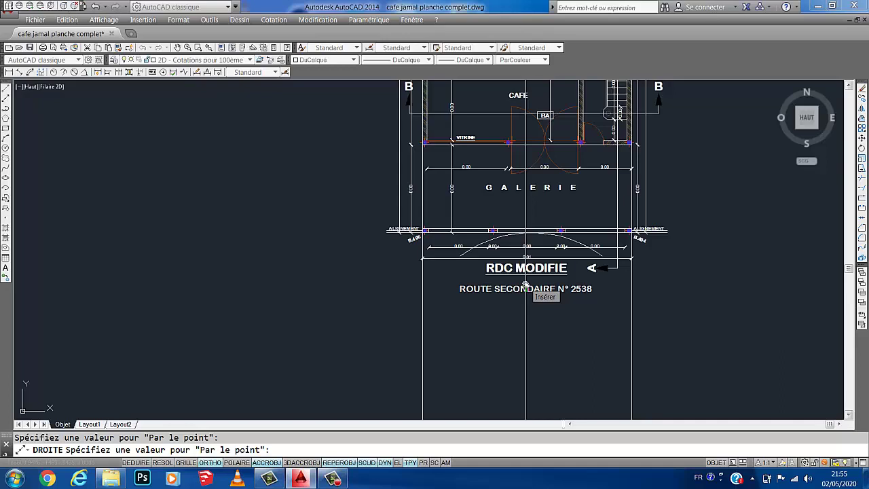
# Place three vertical construction lines through the column edges along the ALIGNEMENT line
pyautogui.scroll(2, 565, 241)
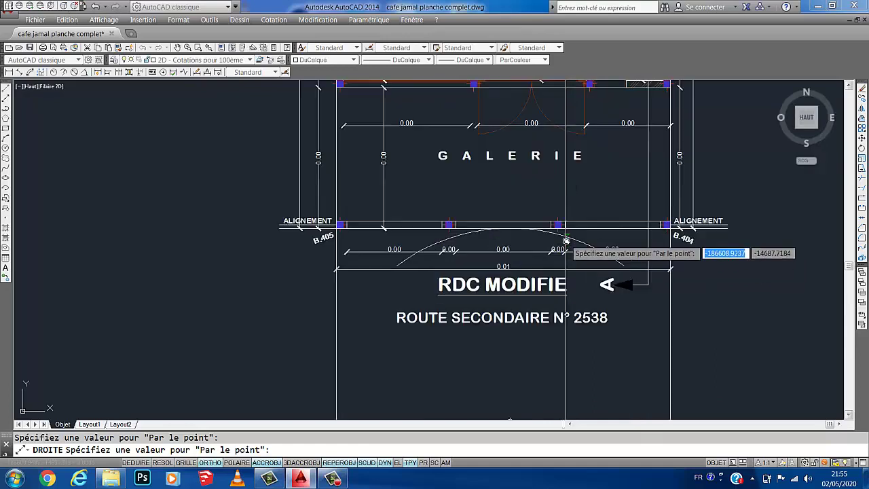
pyautogui.scroll(-2, 596, 248)
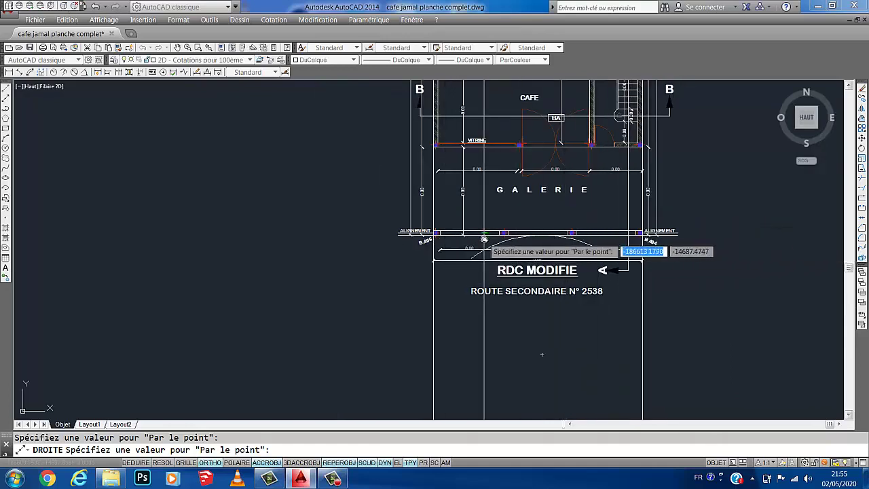
pyautogui.scroll(2, 627, 242)
pyautogui.scroll(2, 660, 242)
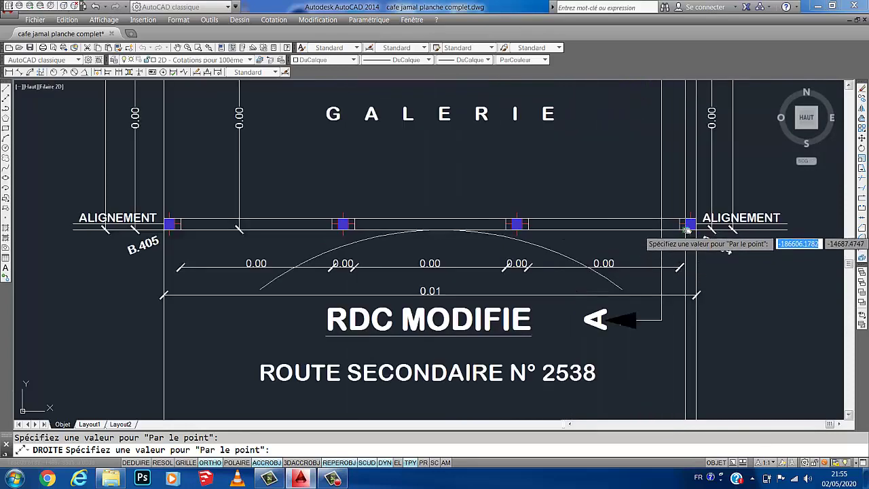
pyautogui.scroll(-2, 693, 259)
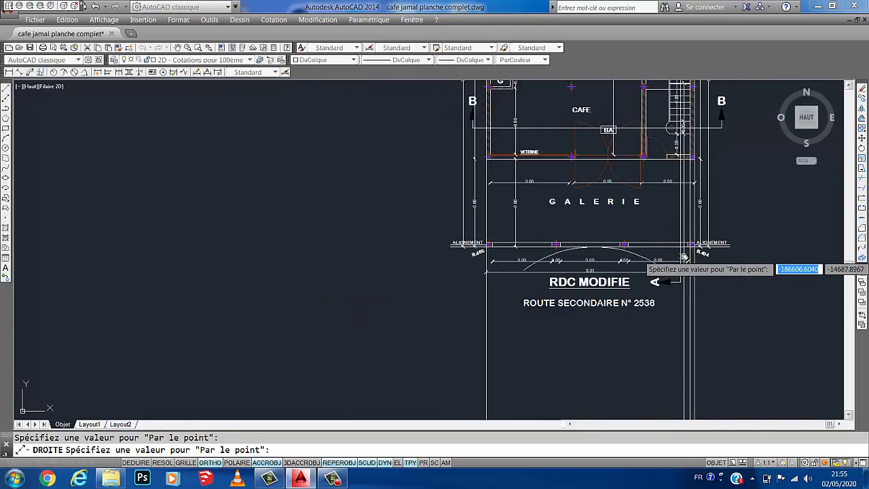
pyautogui.scroll(3, 636, 255)
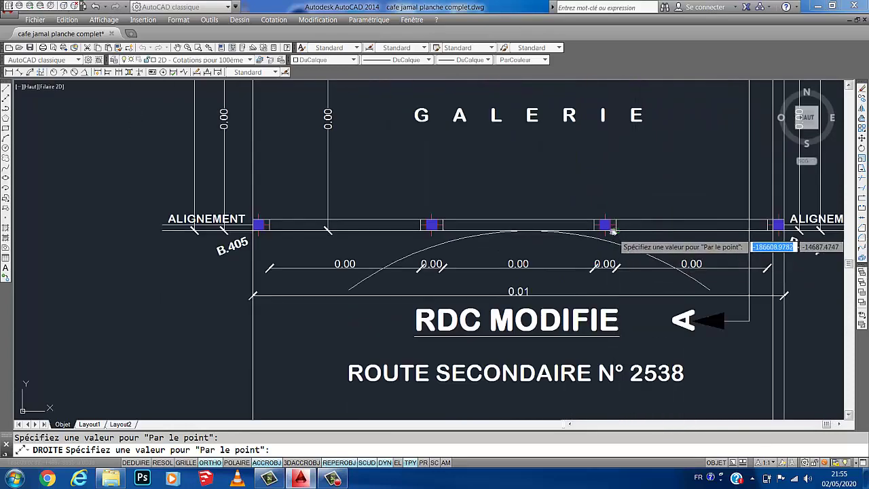
pyautogui.click(611, 231)
pyautogui.click(601, 232)
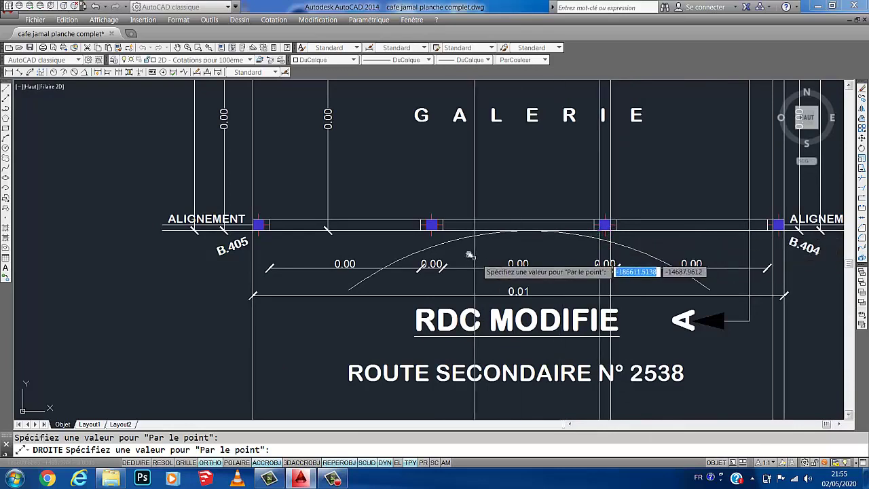
pyautogui.click(437, 230)
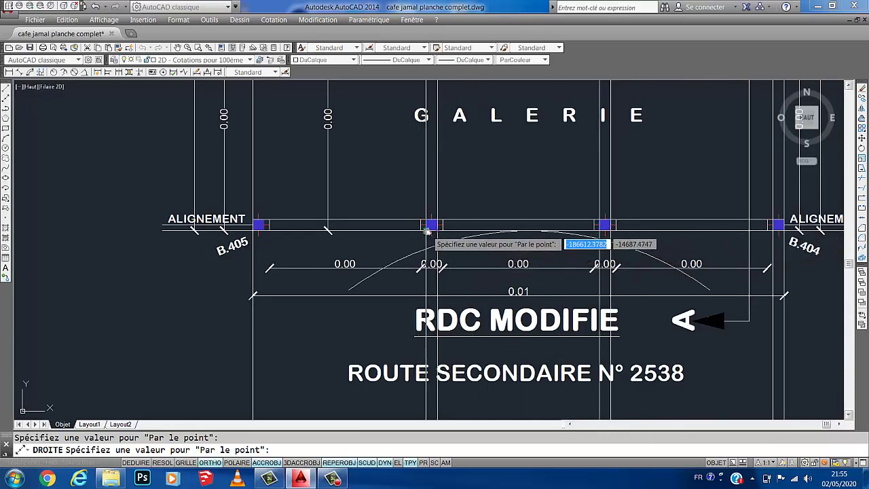
pyautogui.scroll(-2, 359, 227)
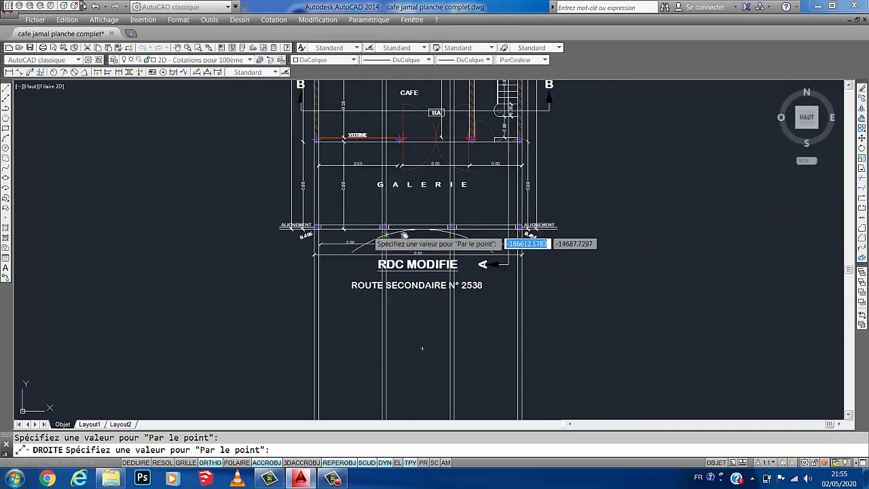
pyautogui.moveTo(404, 235); pyautogui.dragTo(401, 215, button='middle')
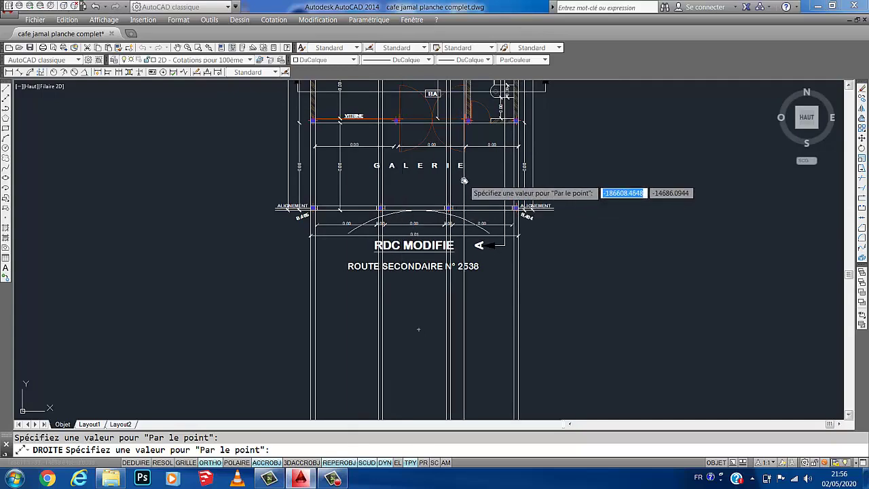
pyautogui.moveTo(466, 189); pyautogui.dragTo(495, 238, button='middle')
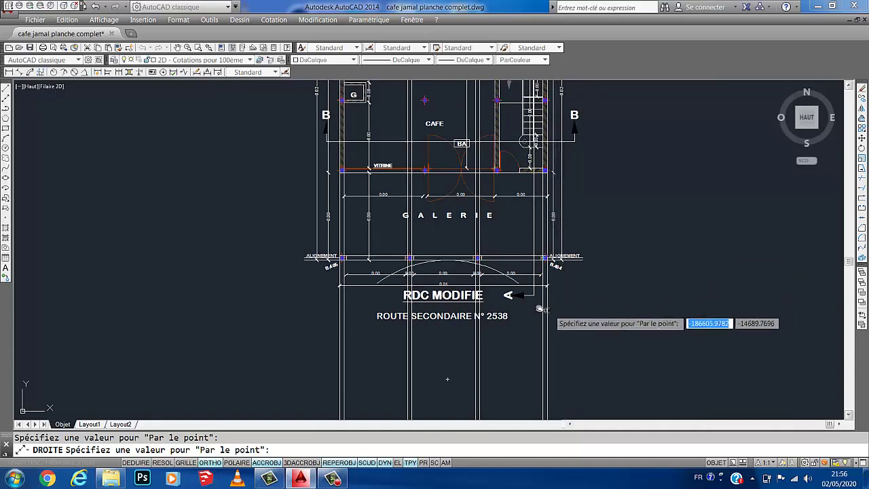
pyautogui.moveTo(497, 294); pyautogui.dragTo(551, 284, button='middle')
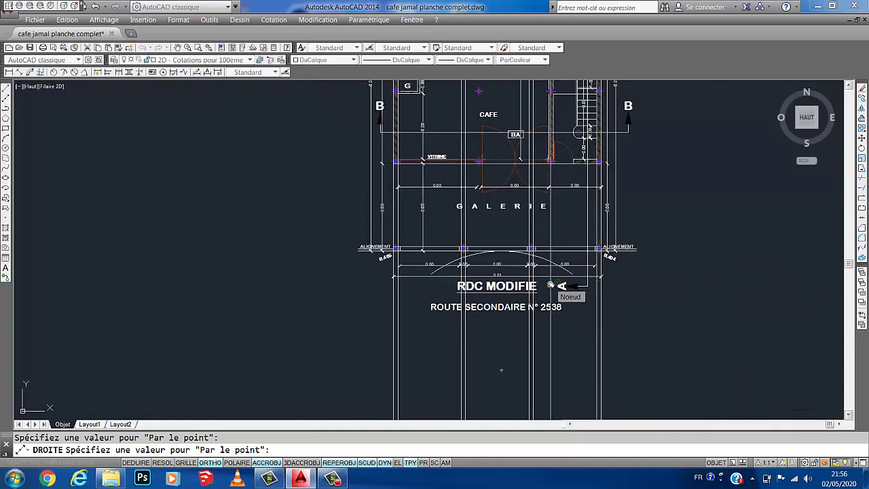
pyautogui.moveTo(565, 178); pyautogui.dragTo(569, 216, button='middle')
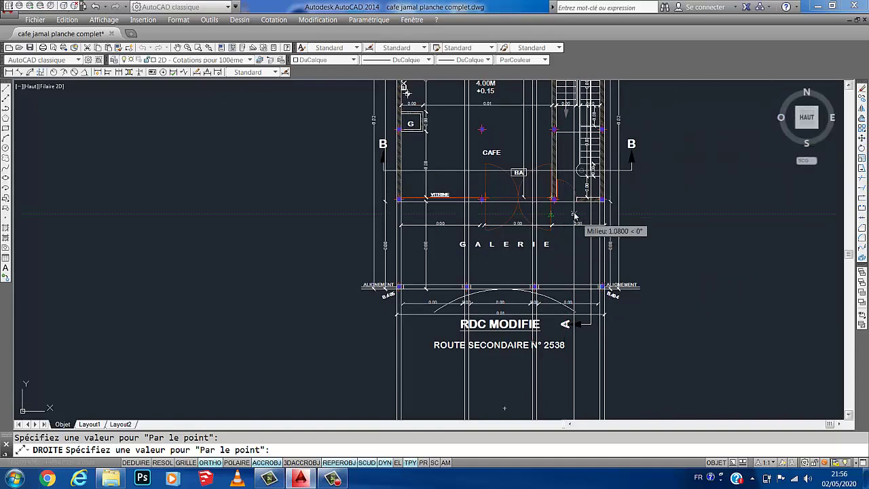
pyautogui.scroll(2, 576, 203)
pyautogui.scroll(2, 576, 213)
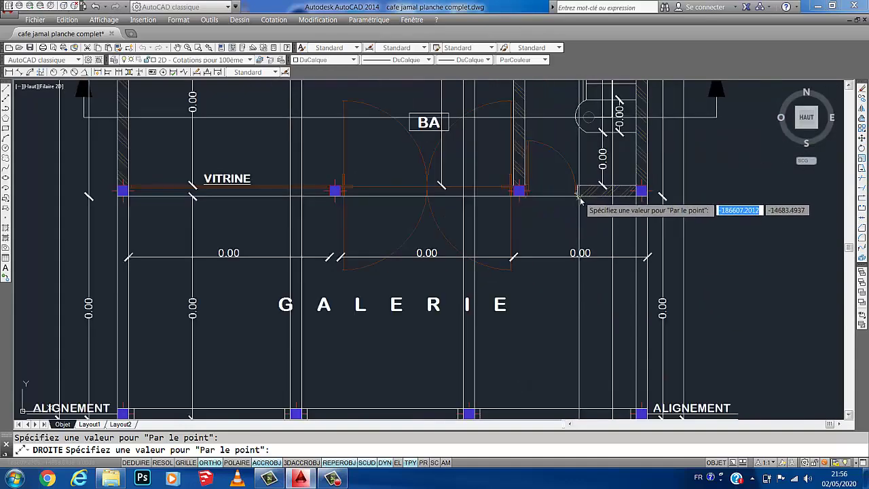
pyautogui.scroll(3, 576, 195)
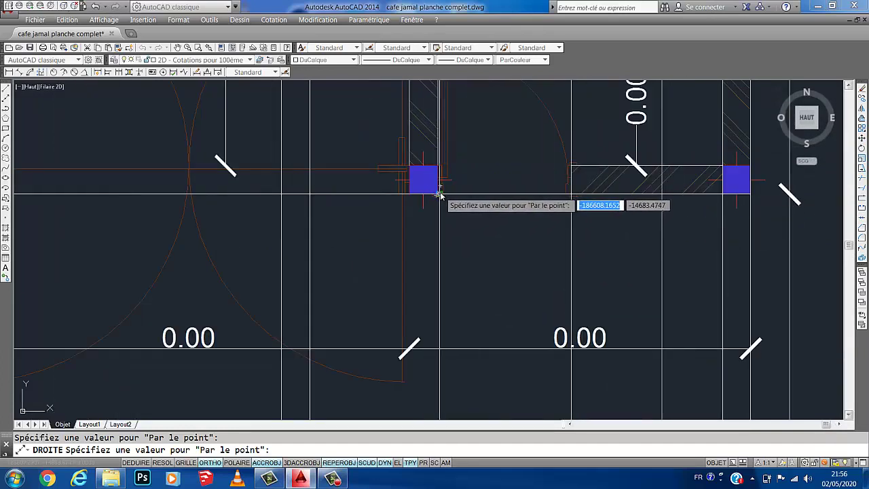
pyautogui.scroll(3, 438, 196)
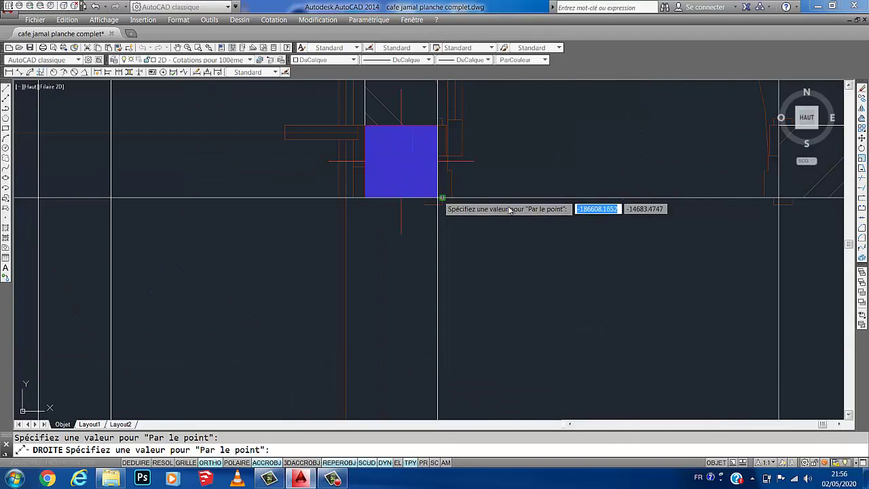
pyautogui.scroll(-4, 584, 224)
pyautogui.scroll(-1, 628, 230)
pyautogui.scroll(2, 628, 230)
pyautogui.scroll(5, 613, 224)
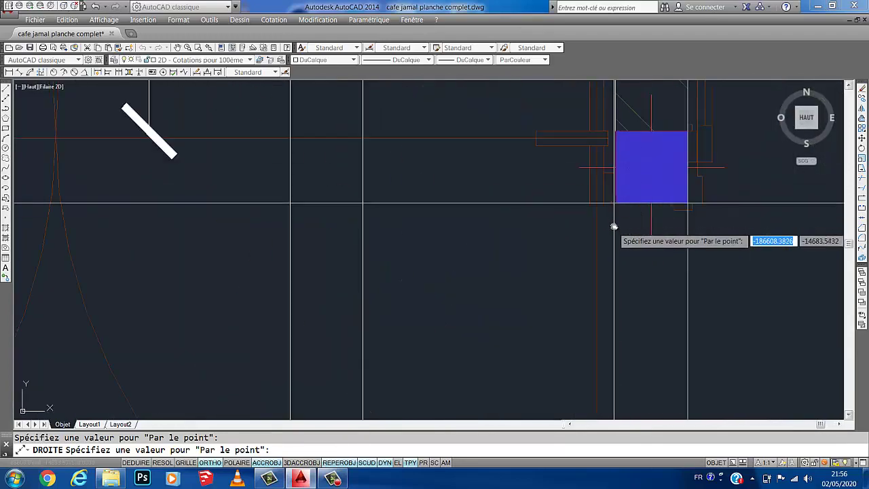
pyautogui.scroll(-7, 628, 204)
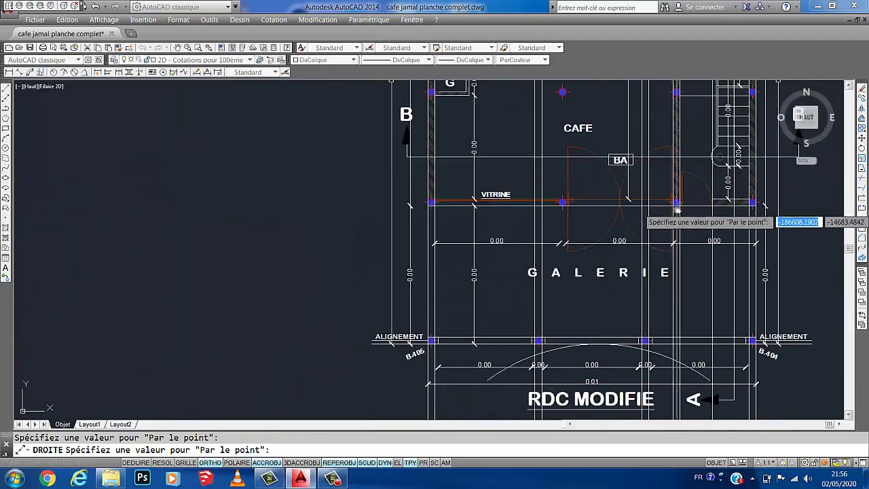
pyautogui.scroll(3, 635, 207)
pyautogui.scroll(3, 575, 207)
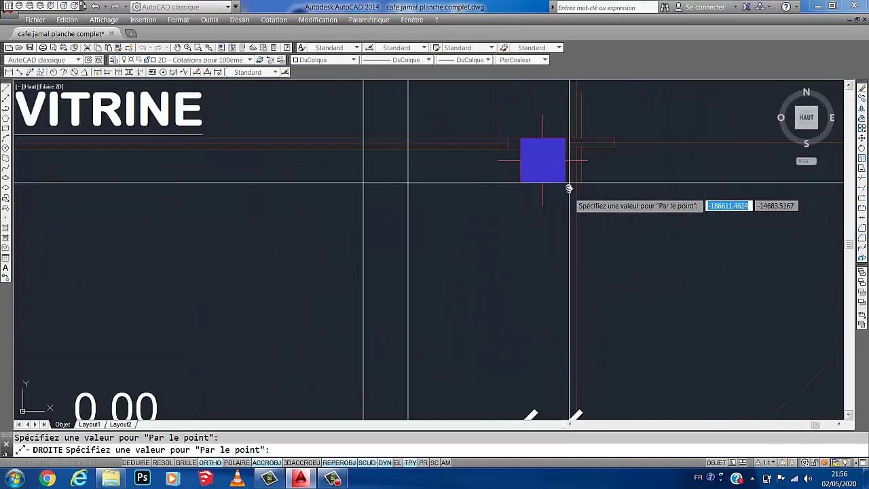
pyautogui.scroll(-5, 620, 203)
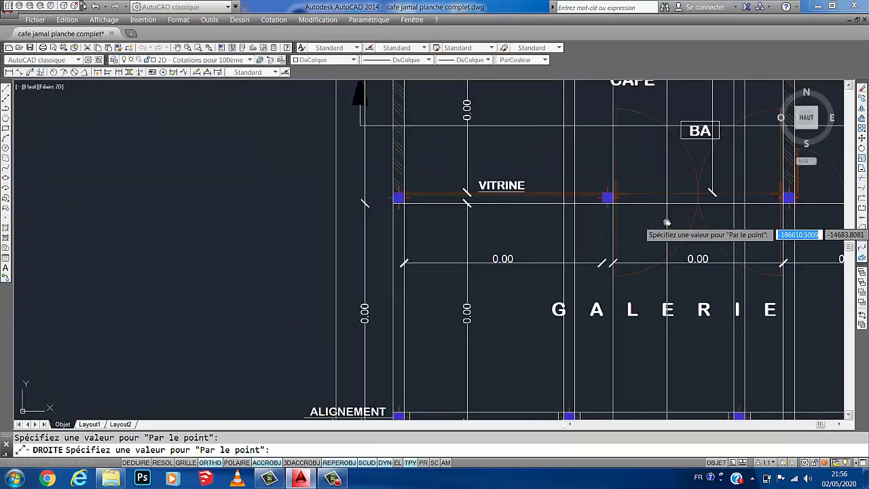
pyautogui.scroll(-3, 614, 197)
pyautogui.scroll(2, 628, 208)
pyautogui.scroll(4, 641, 213)
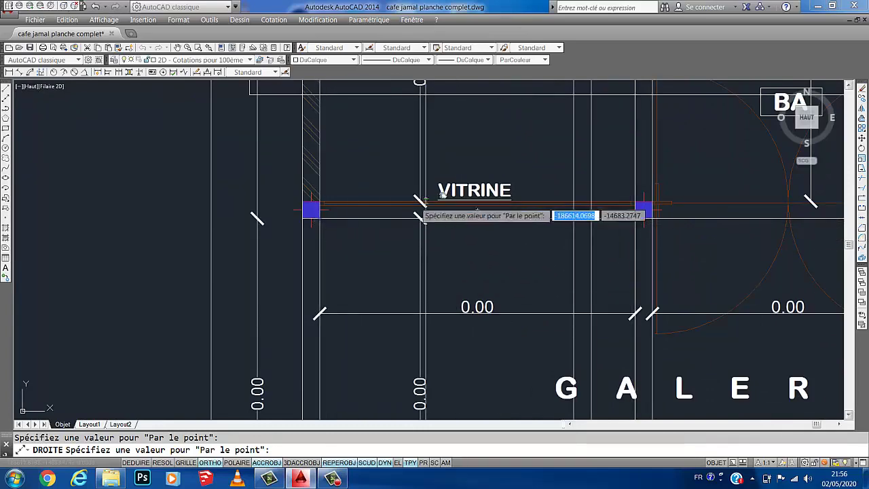
pyautogui.scroll(-5, 418, 213)
pyautogui.scroll(-2, 515, 230)
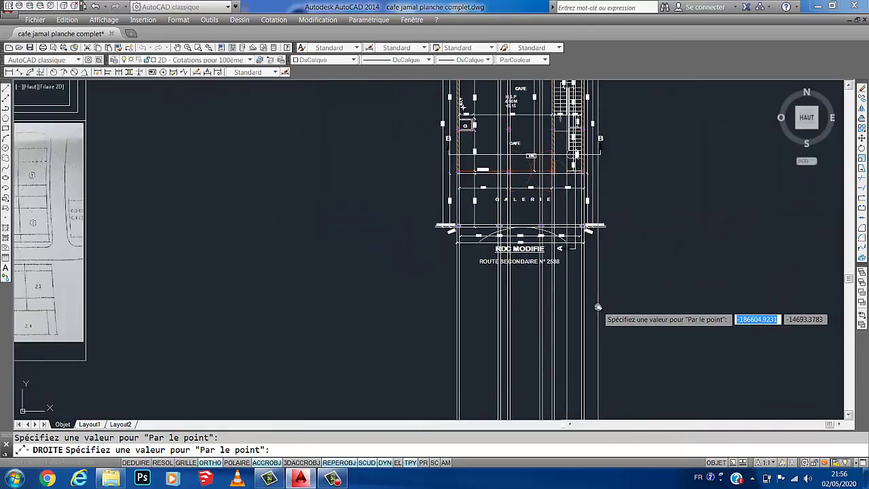
# End the XLINE command and review the construction lines running below RDC MODIFIE
pyautogui.press('Escape')
pyautogui.moveTo(530, 275); pyautogui.dragTo(522, 265, button='middle')
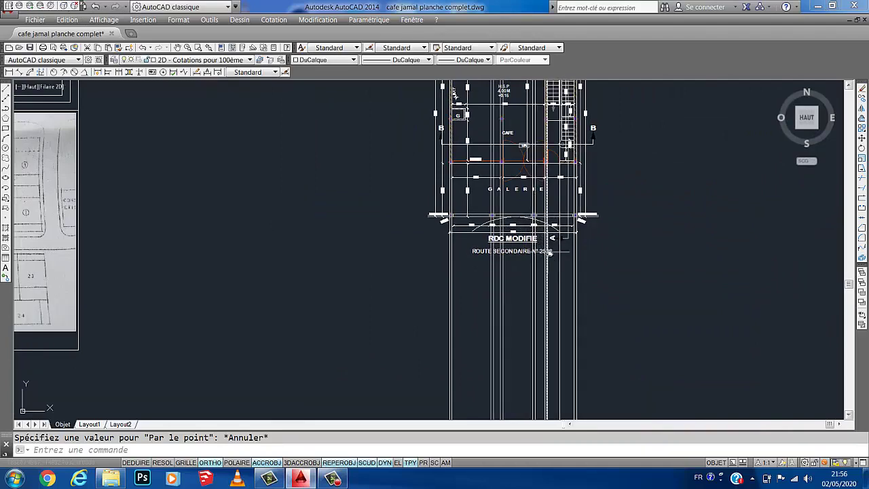
pyautogui.moveTo(555, 241)
pyautogui.mouseDown(button='middle')
pyautogui.moveTo(567, 258)
pyautogui.moveTo(543, 230)
pyautogui.mouseUp(button='middle')
pyautogui.scroll(4, 528, 276)
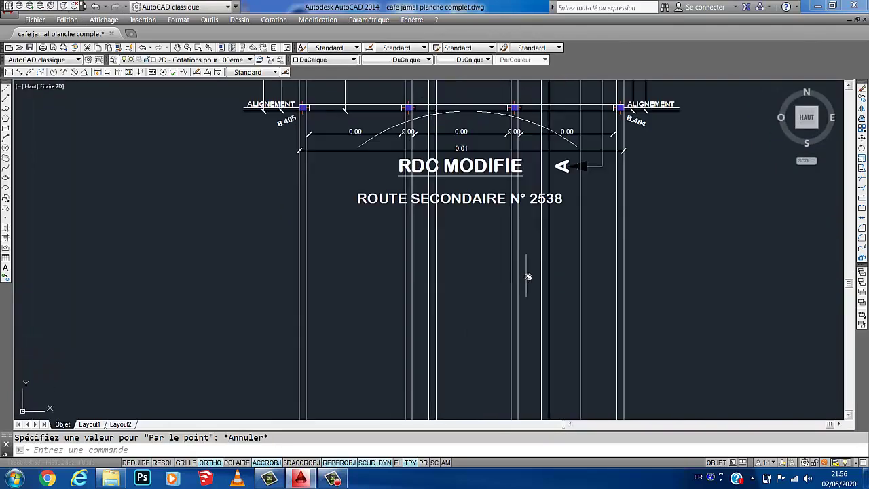
pyautogui.scroll(-2, 529, 272)
pyautogui.scroll(-1, 535, 263)
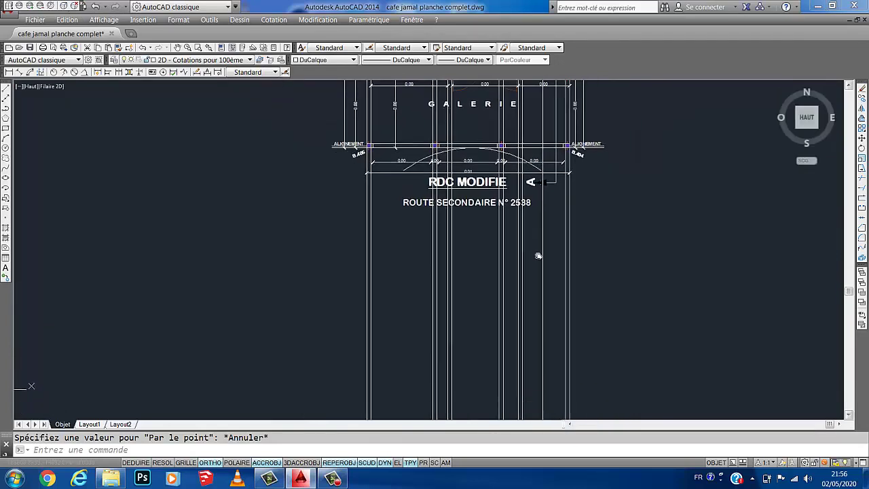